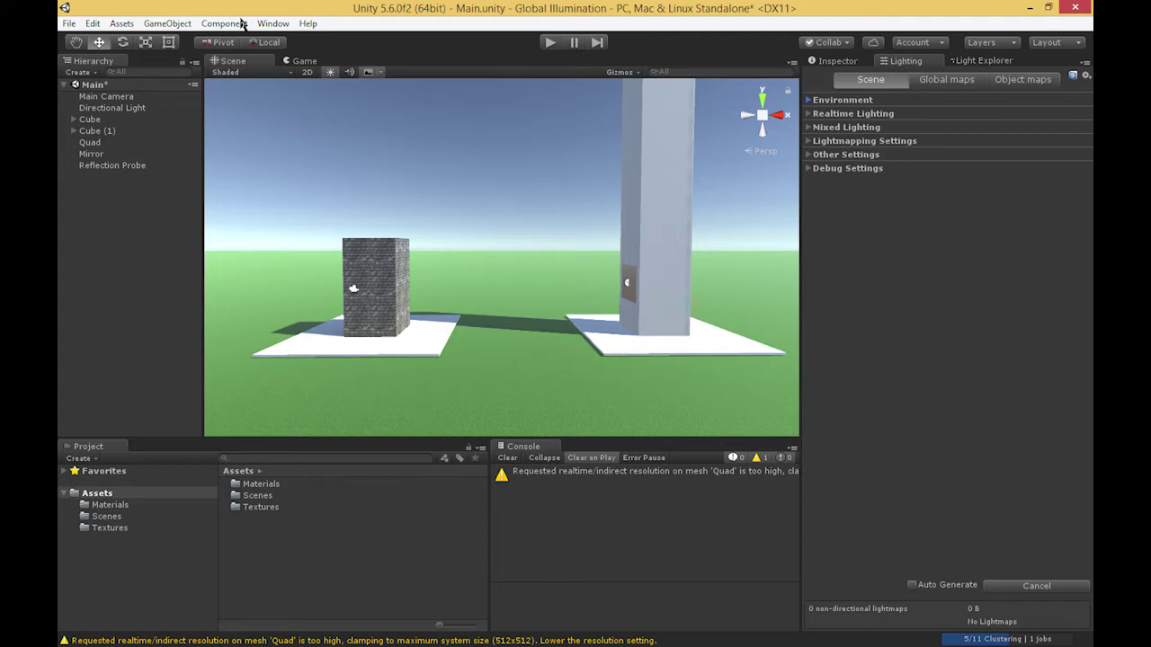
Open the scene's Lighting settings window
click(272, 25)
mouse_move(361, 388)
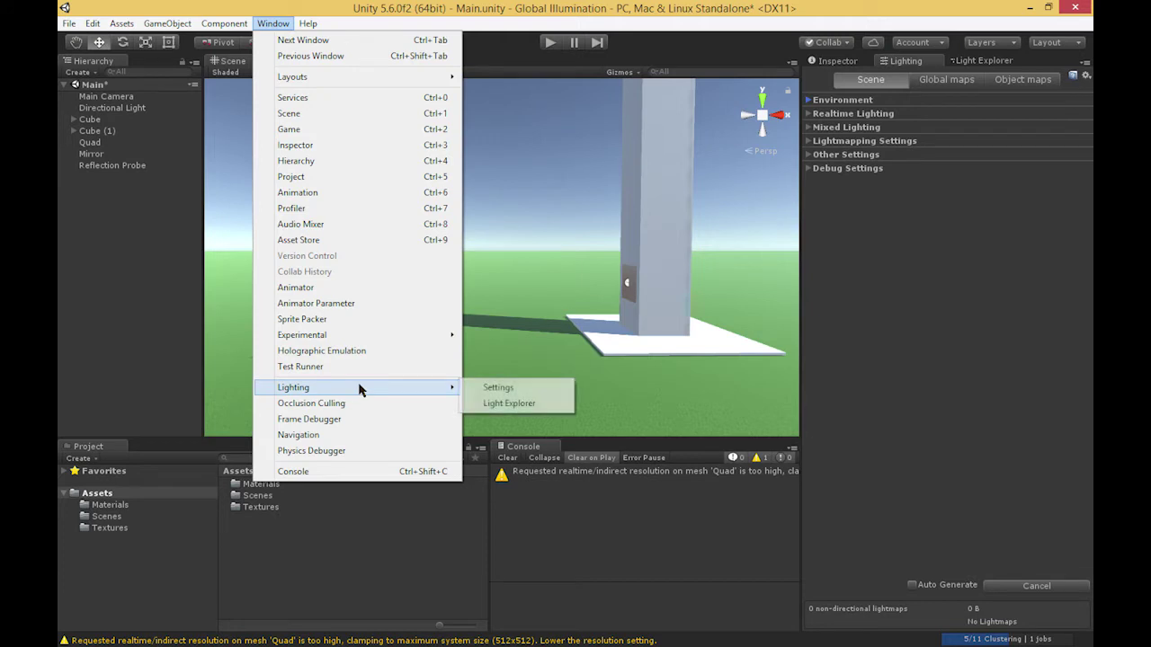
click(518, 392)
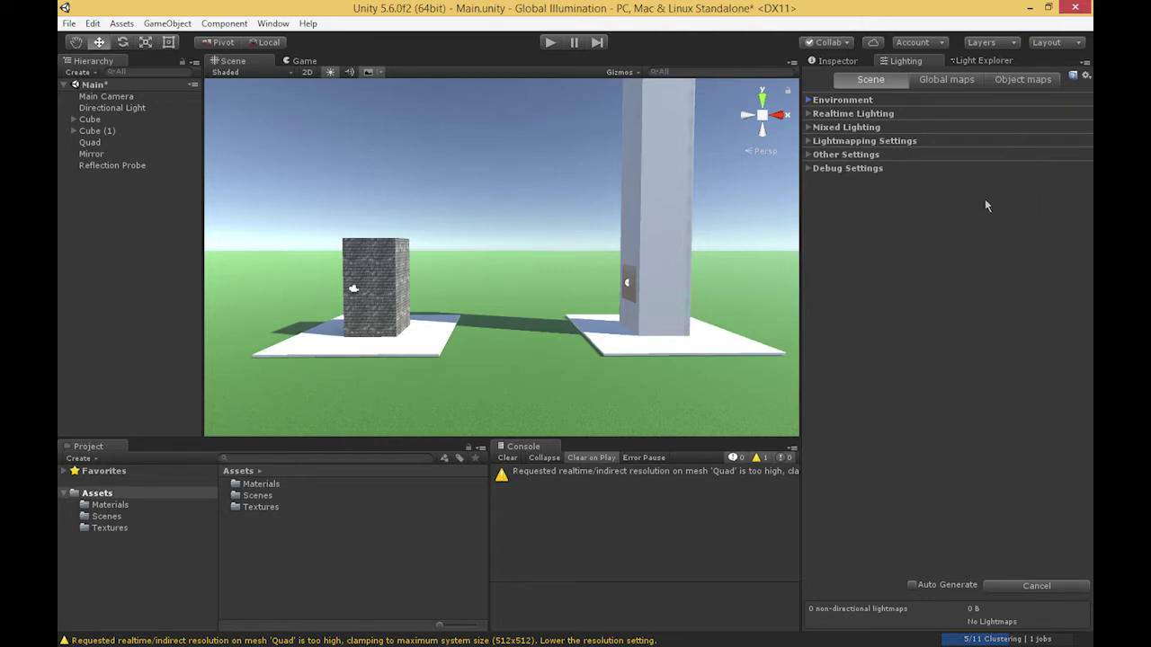
Look over the object maps view and the scene's Environment lighting settings
click(1019, 82)
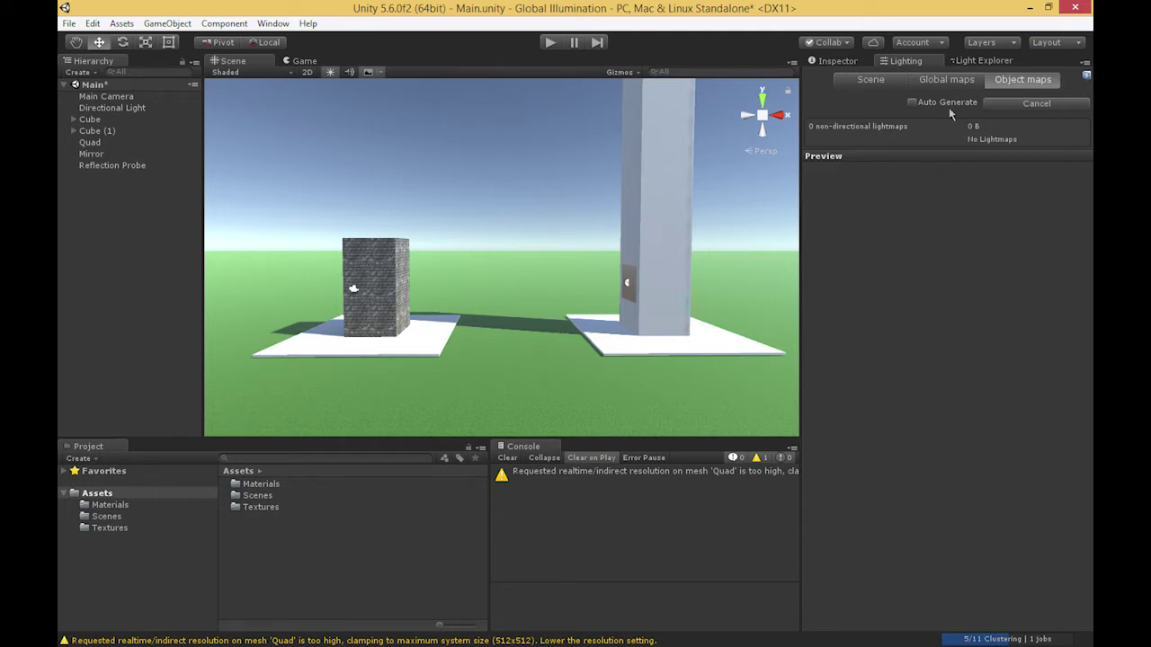
click(855, 83)
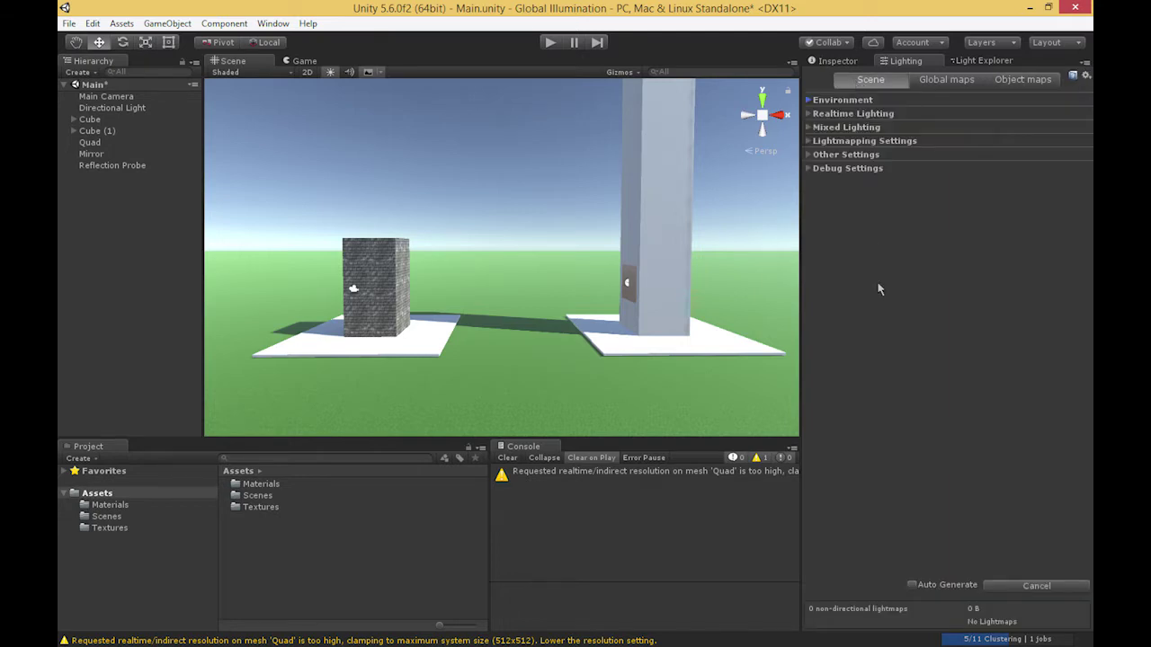
click(810, 103)
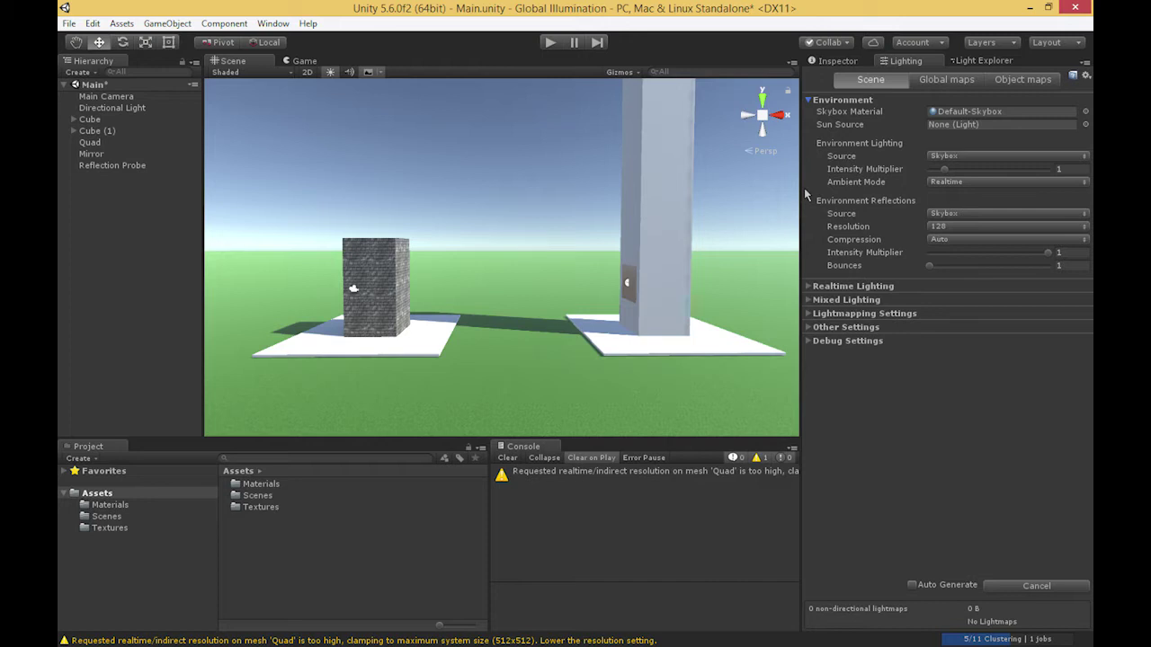
click(809, 100)
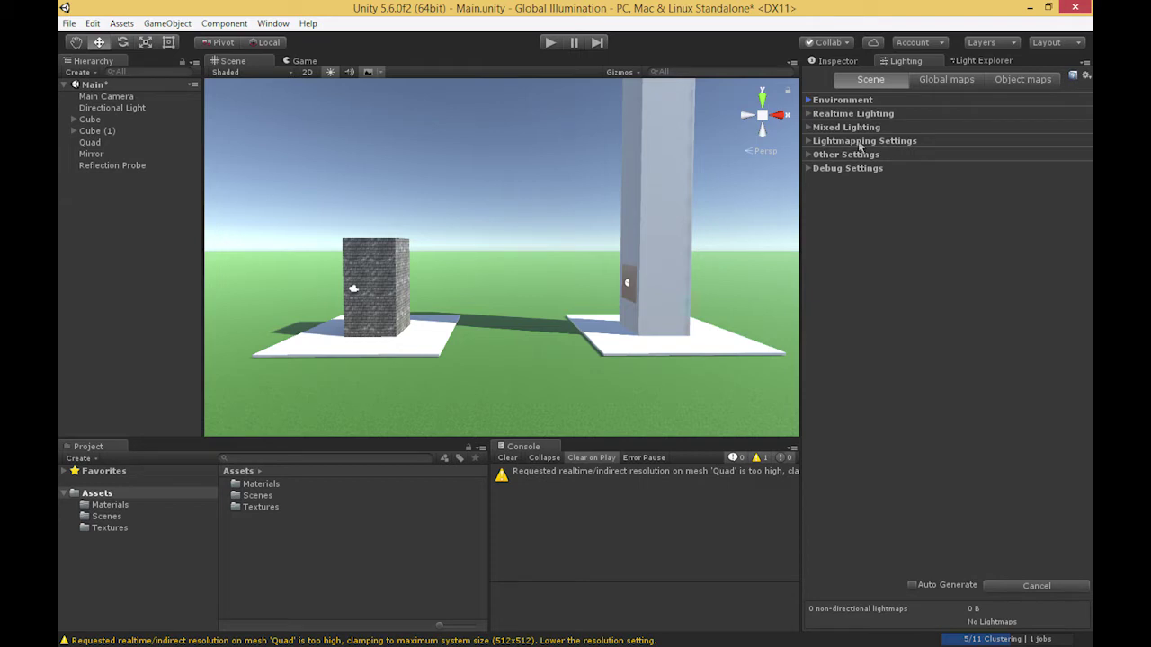
Switch Realtime Global Illumination off and back on twice to compare its effect on the scene
click(808, 114)
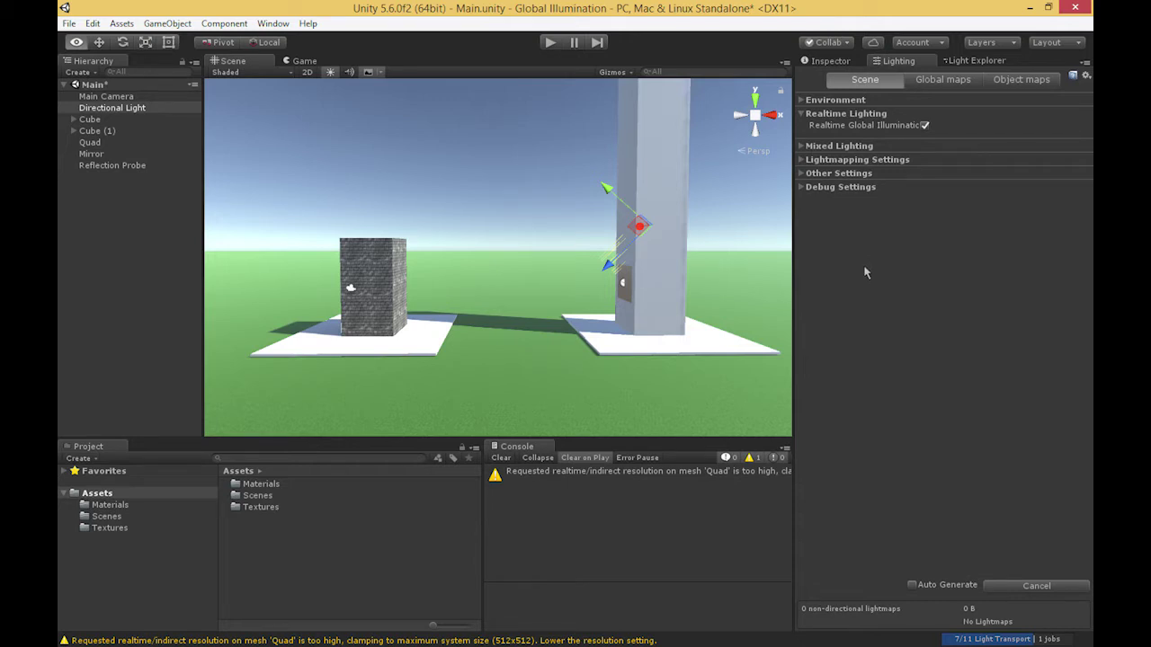
mouse_move(882, 130)
click(924, 126)
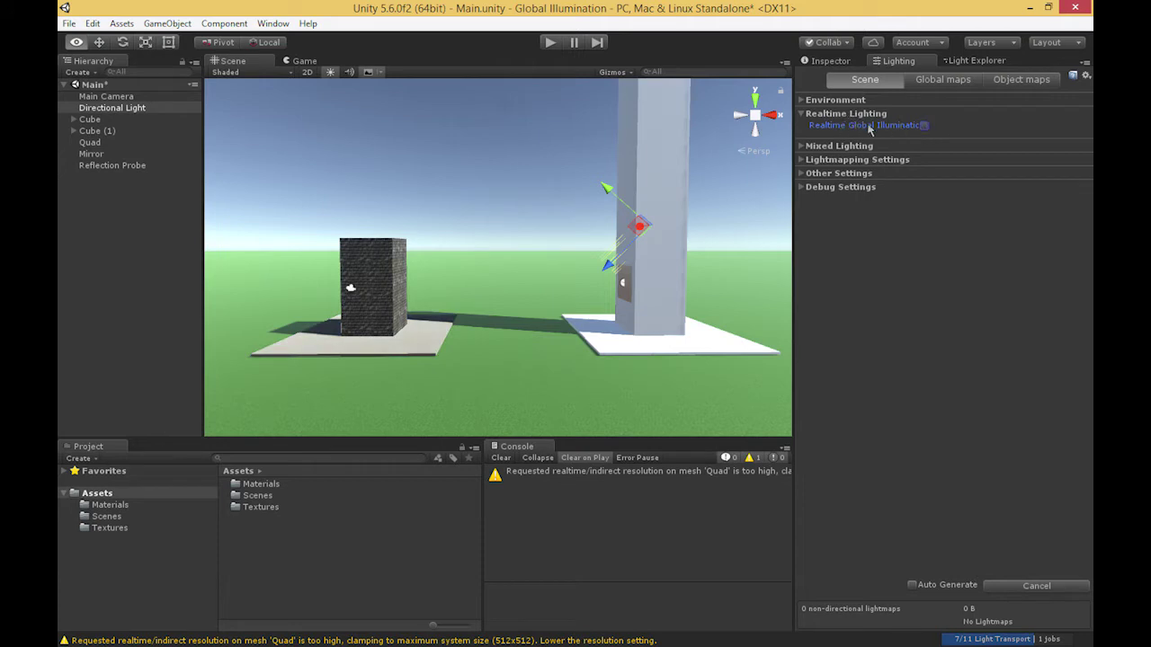
click(925, 127)
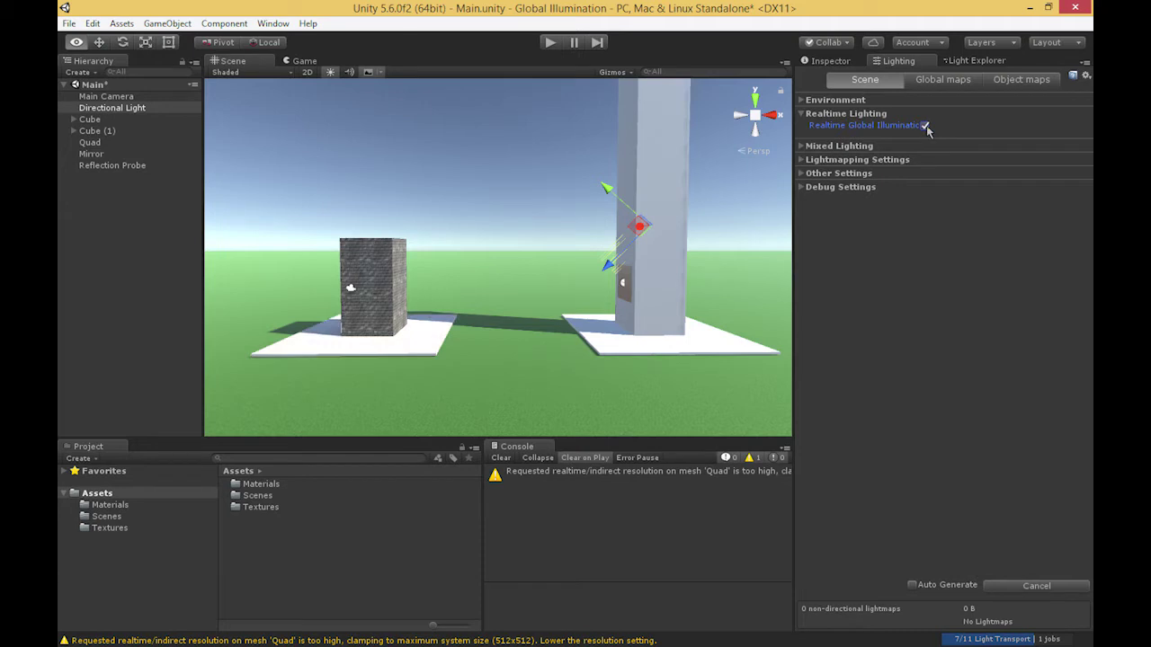
click(925, 127)
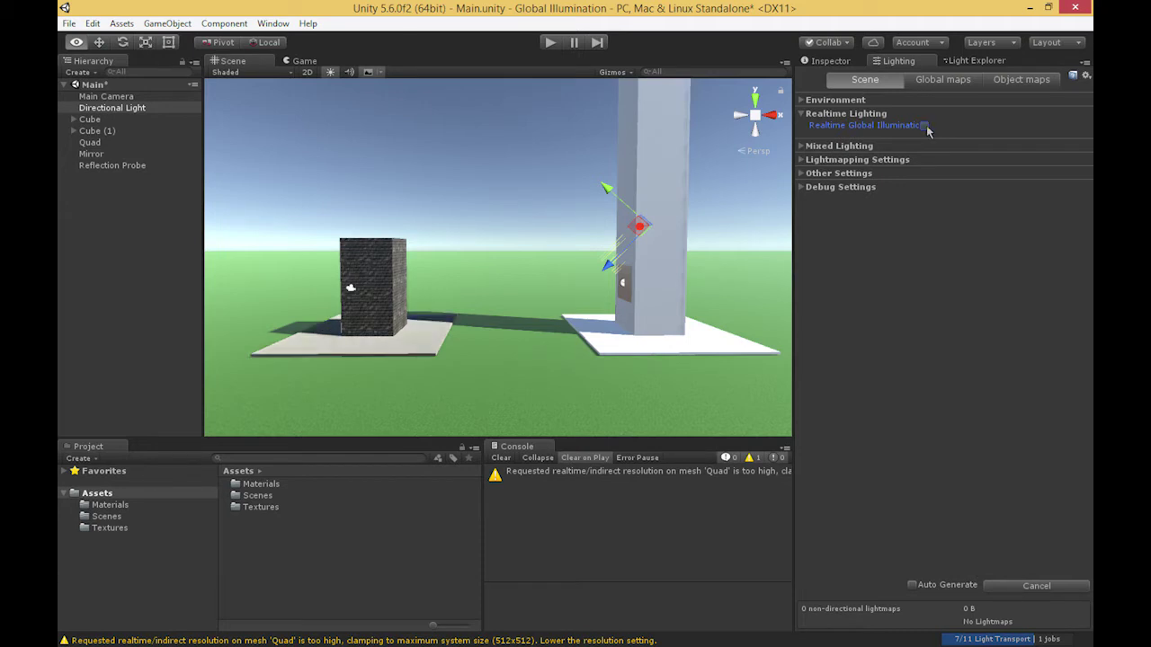
click(925, 126)
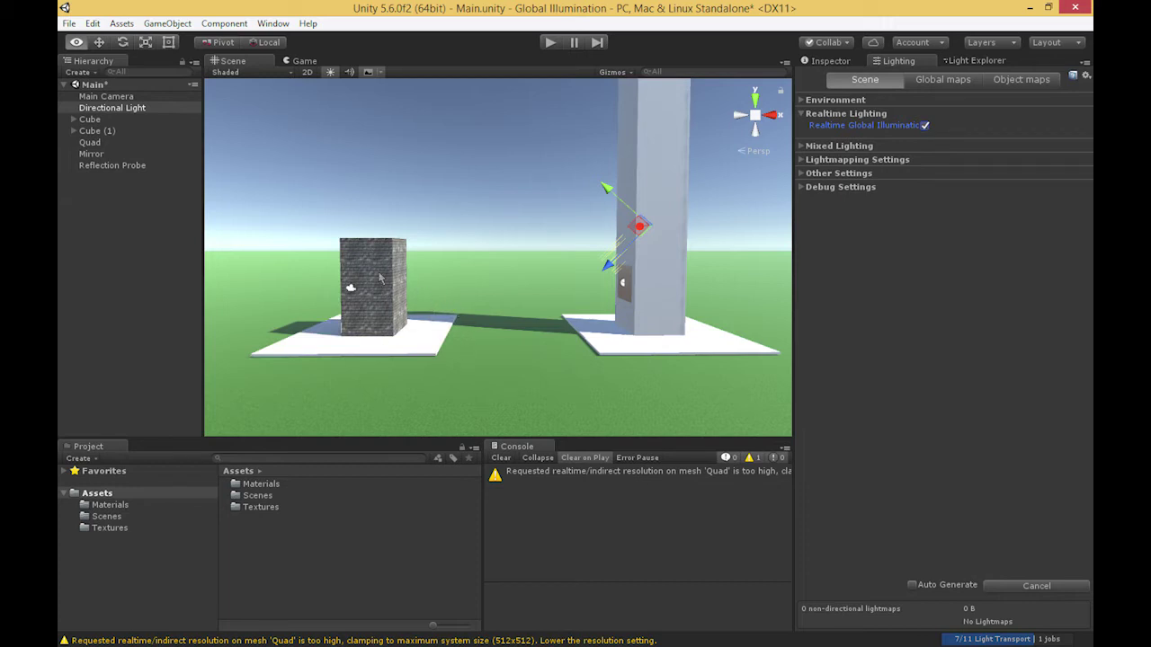
click(800, 114)
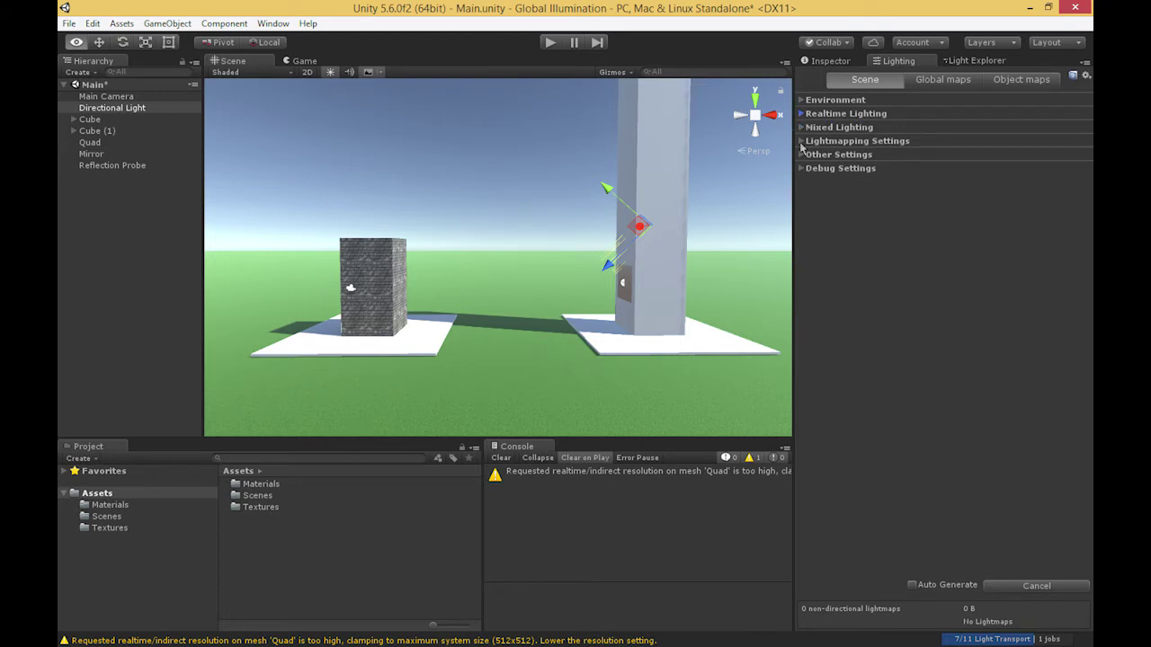
Enable Ambient Occlusion in the scene's Lightmapping Settings
alt+click(800, 141)
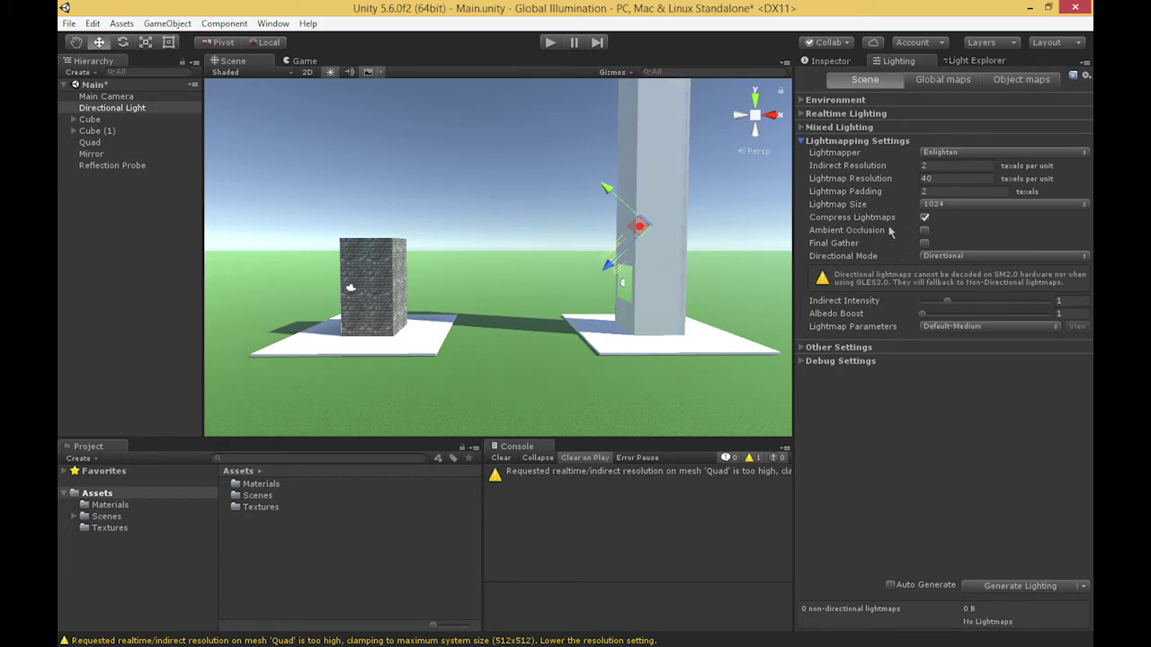
click(925, 231)
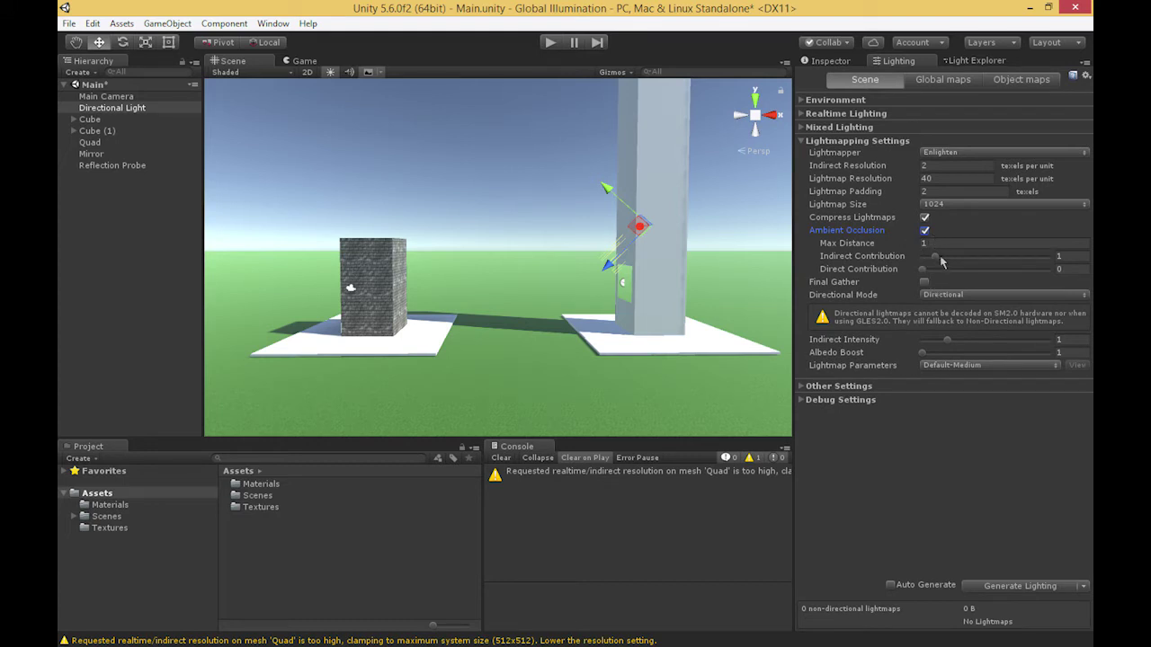
mouse_move(863, 232)
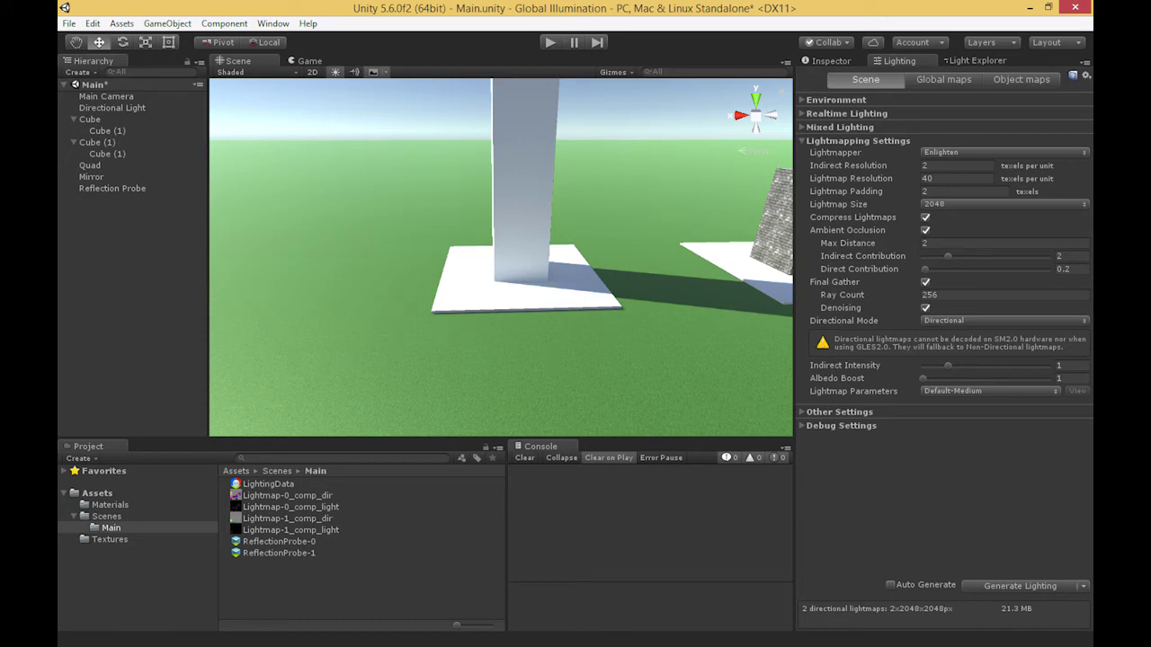
click(803, 142)
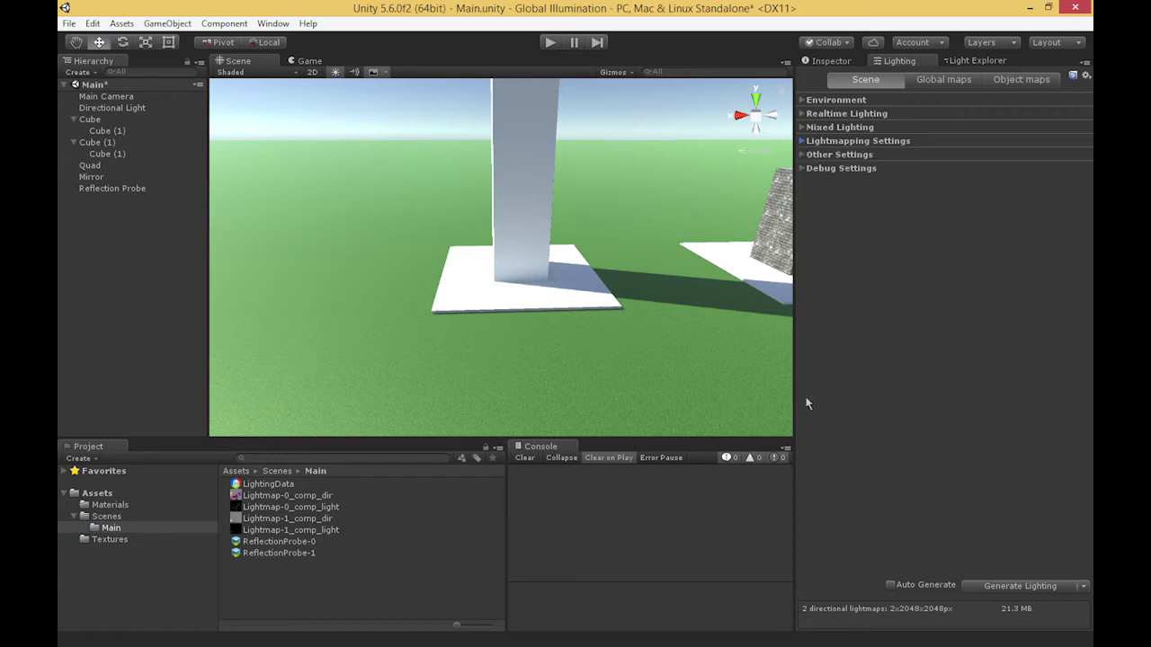
Try out Fog in the scene's Other Settings and switch it off again
click(802, 155)
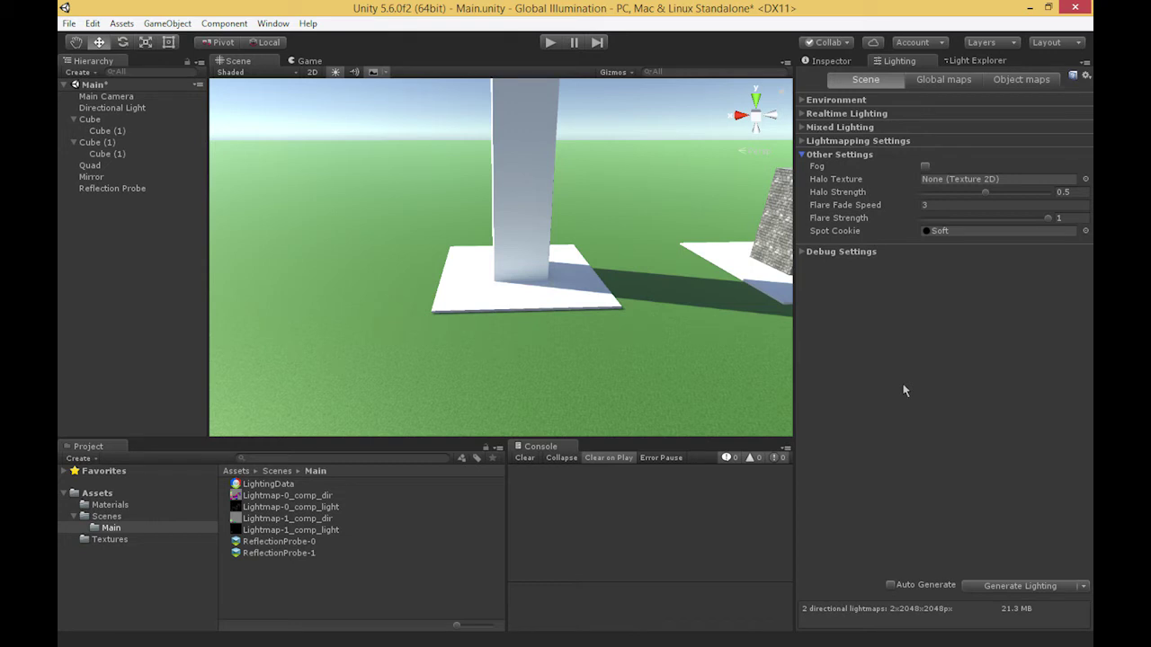
click(925, 167)
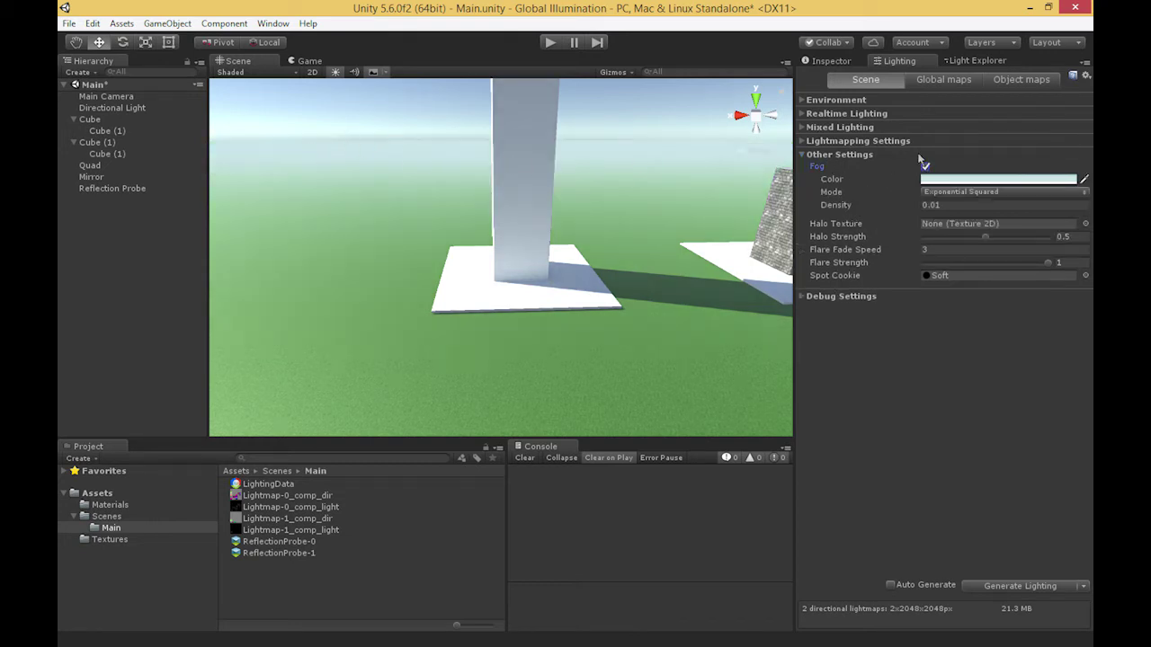
click(925, 167)
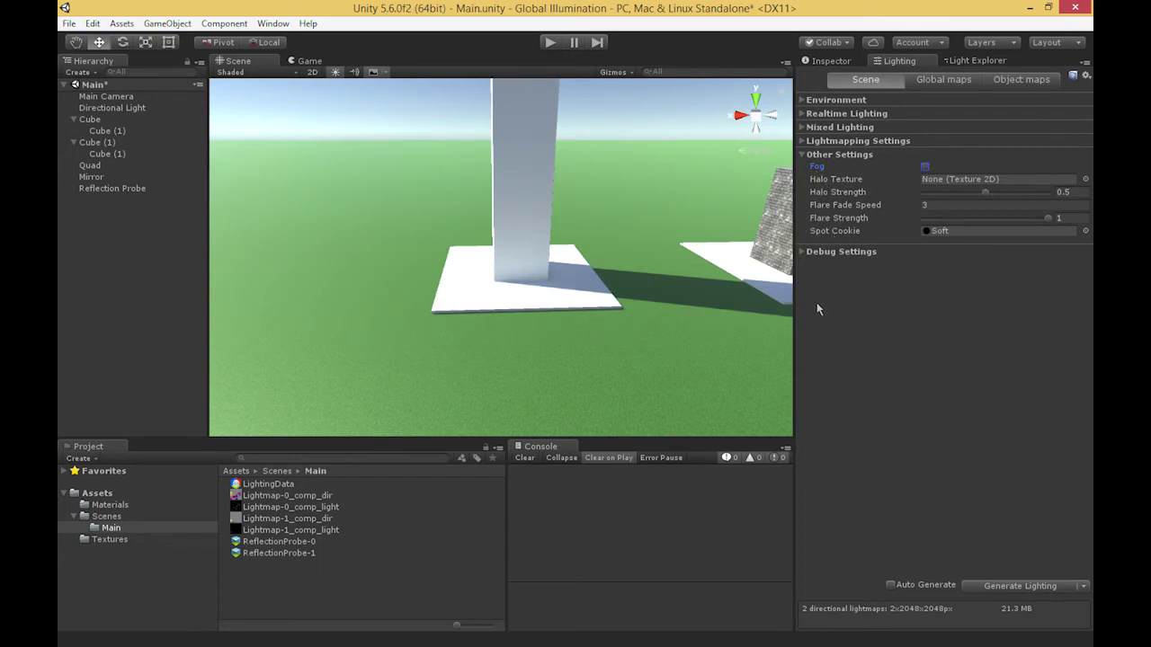
click(803, 155)
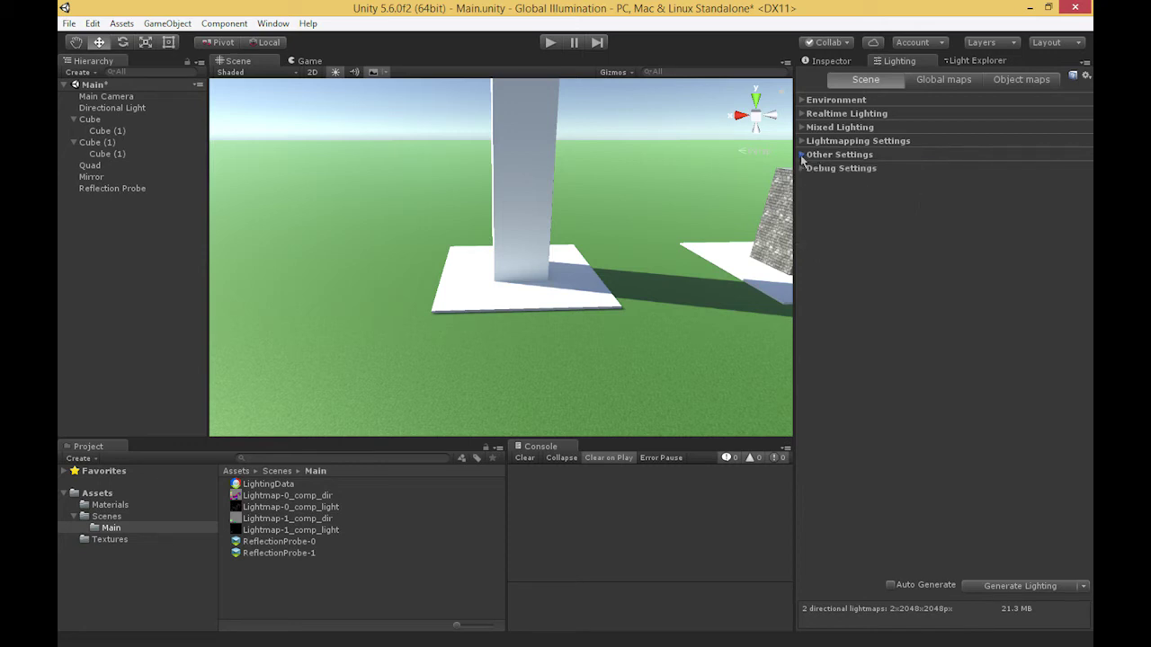
Review the Light Probe Visualization debug options and the Environment lighting settings
click(803, 168)
click(806, 180)
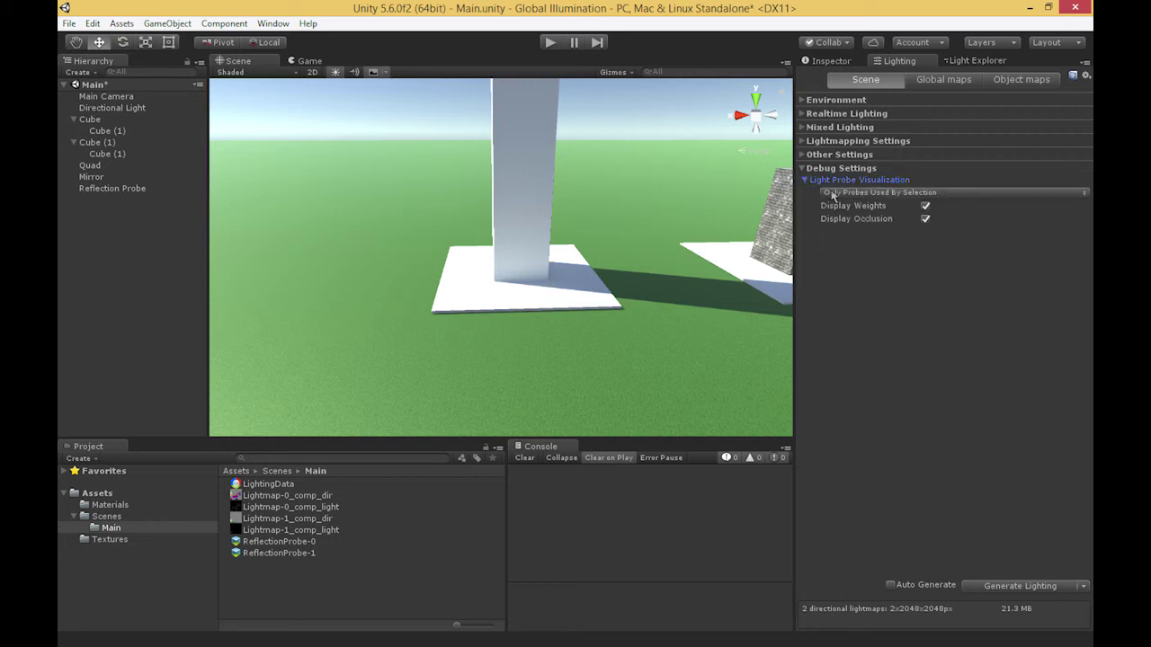
click(805, 180)
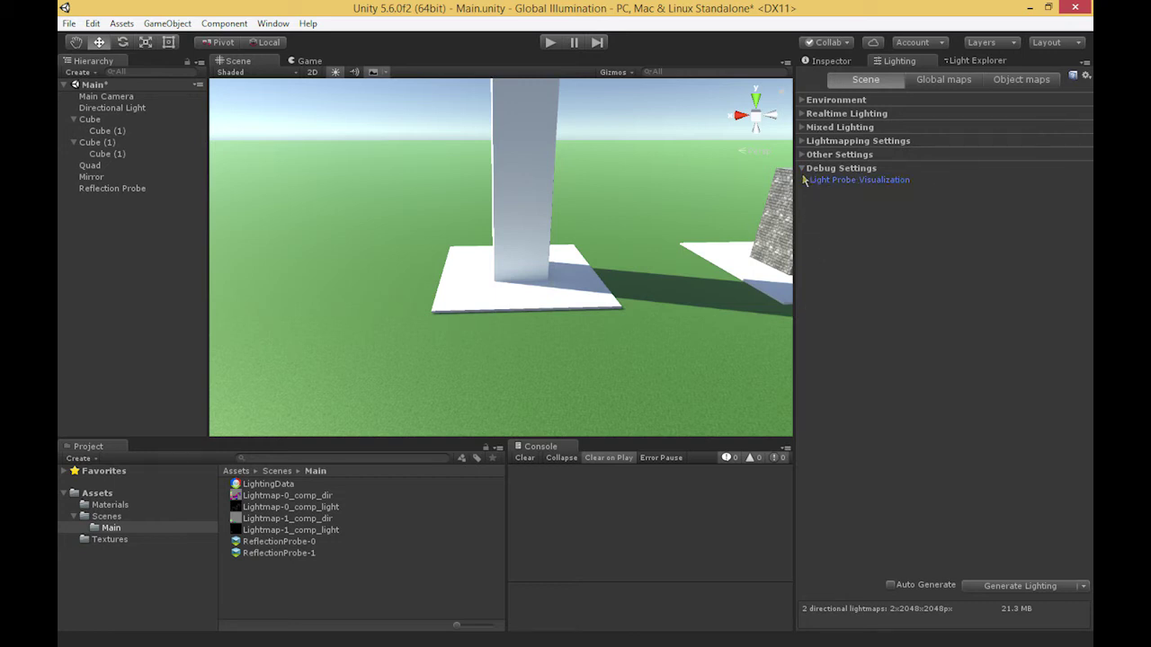
click(801, 169)
click(801, 100)
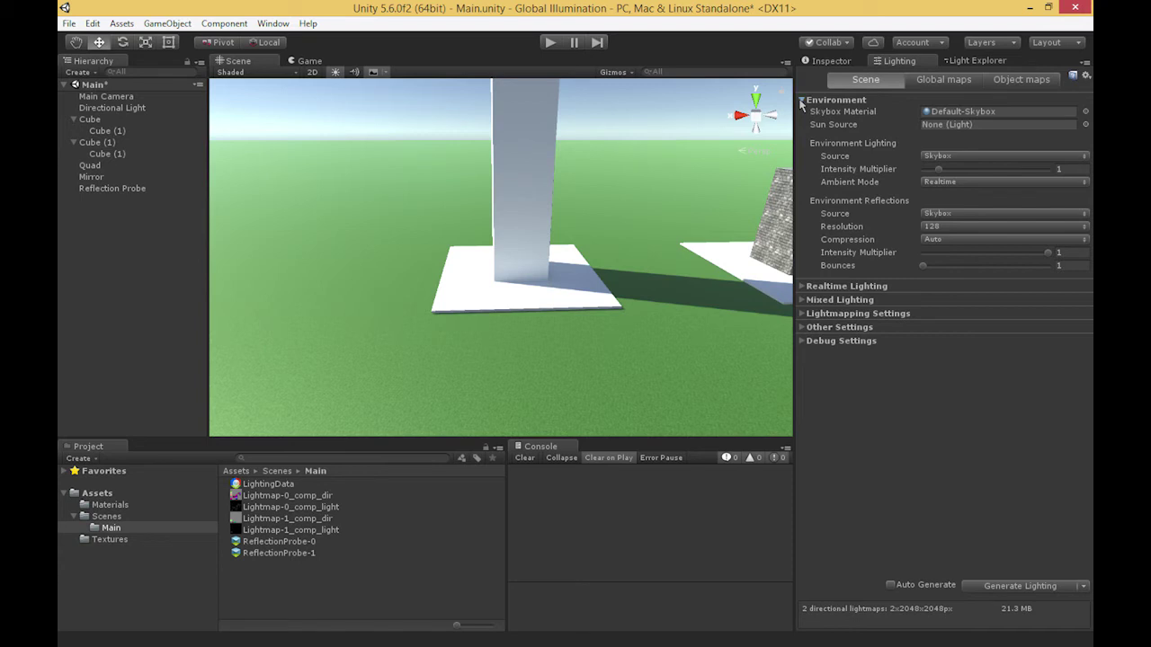
click(801, 101)
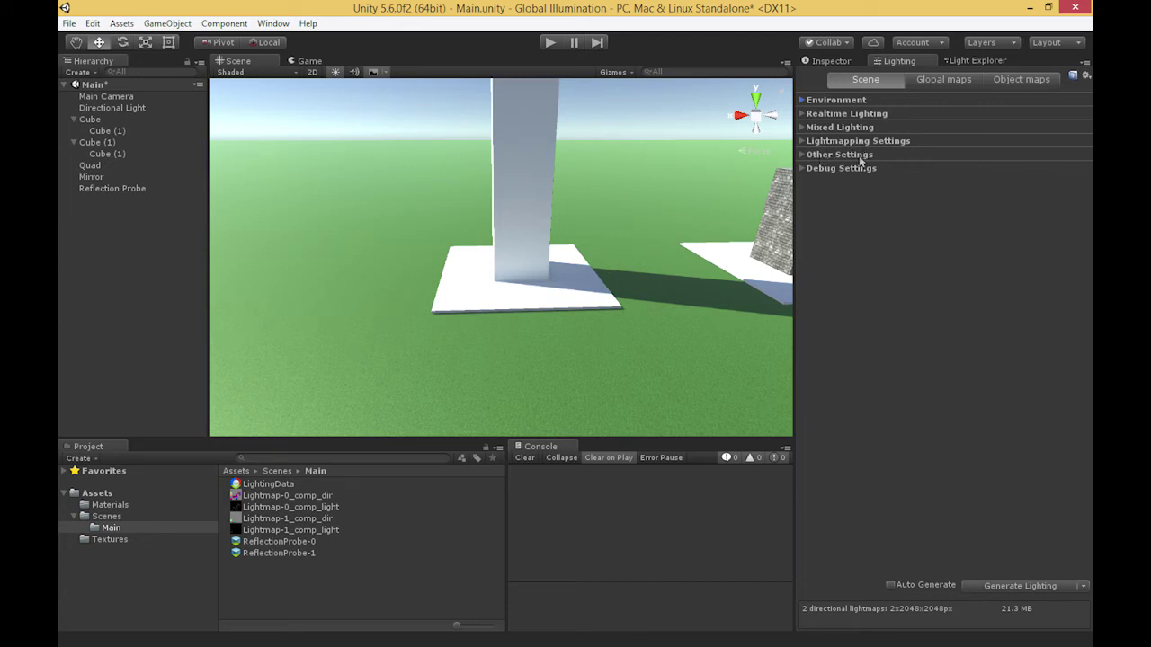
Examine the Mixed Lighting settings and the available Lighting Mode options, keeping Baked Indirect
click(803, 127)
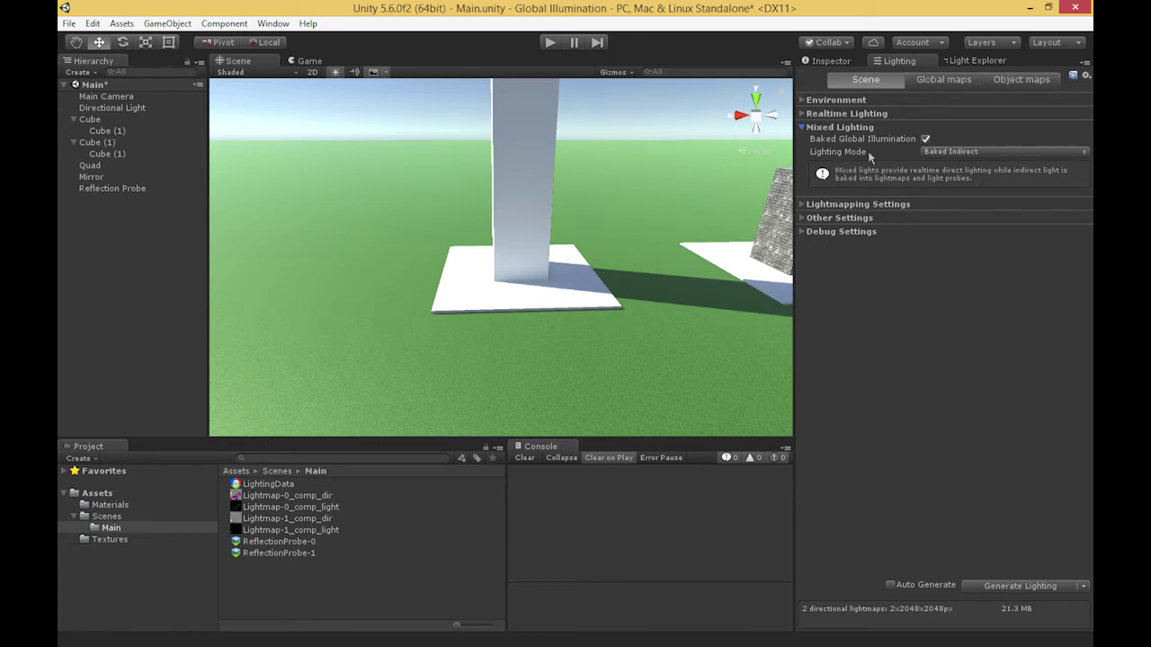
click(936, 154)
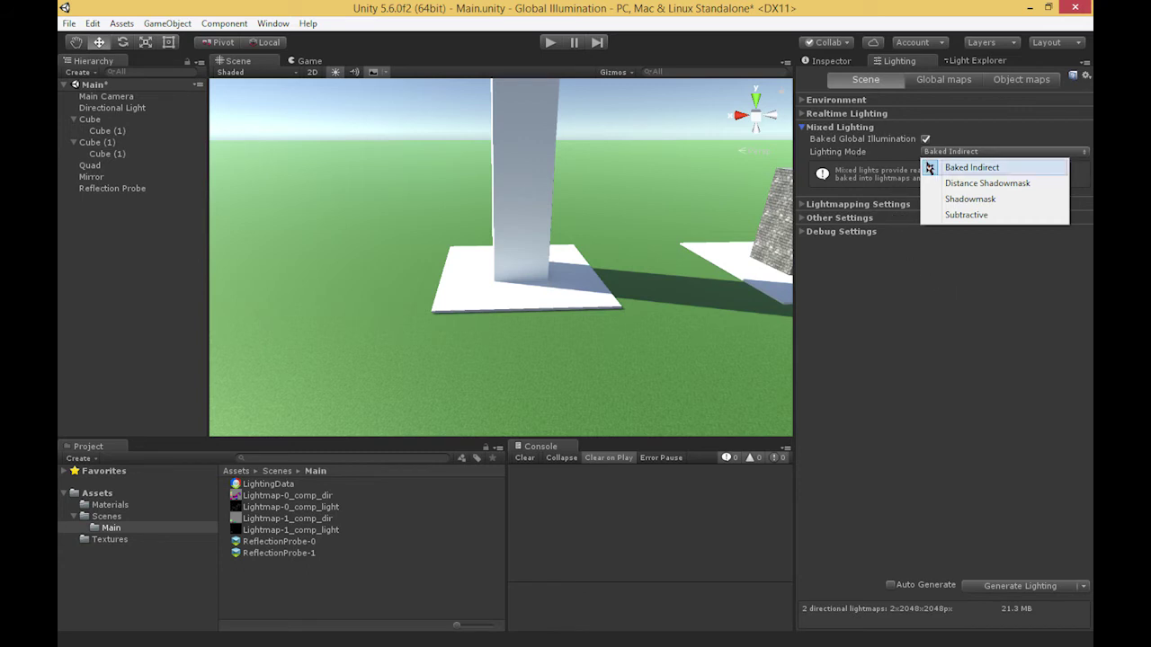
click(935, 273)
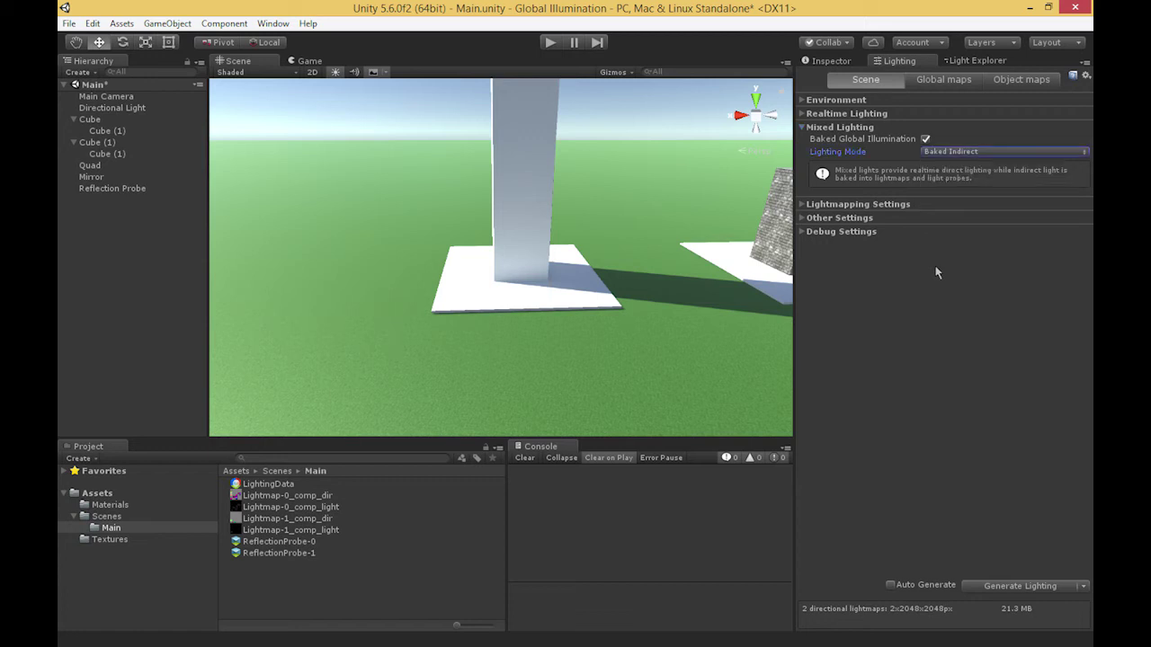
click(939, 153)
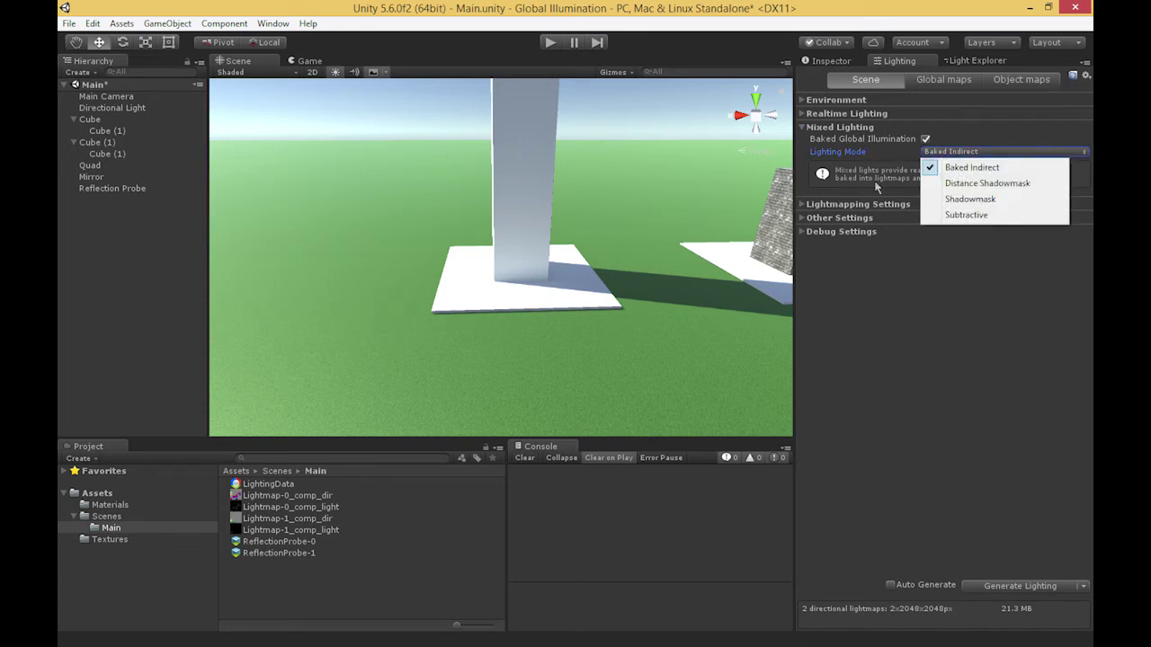
click(886, 284)
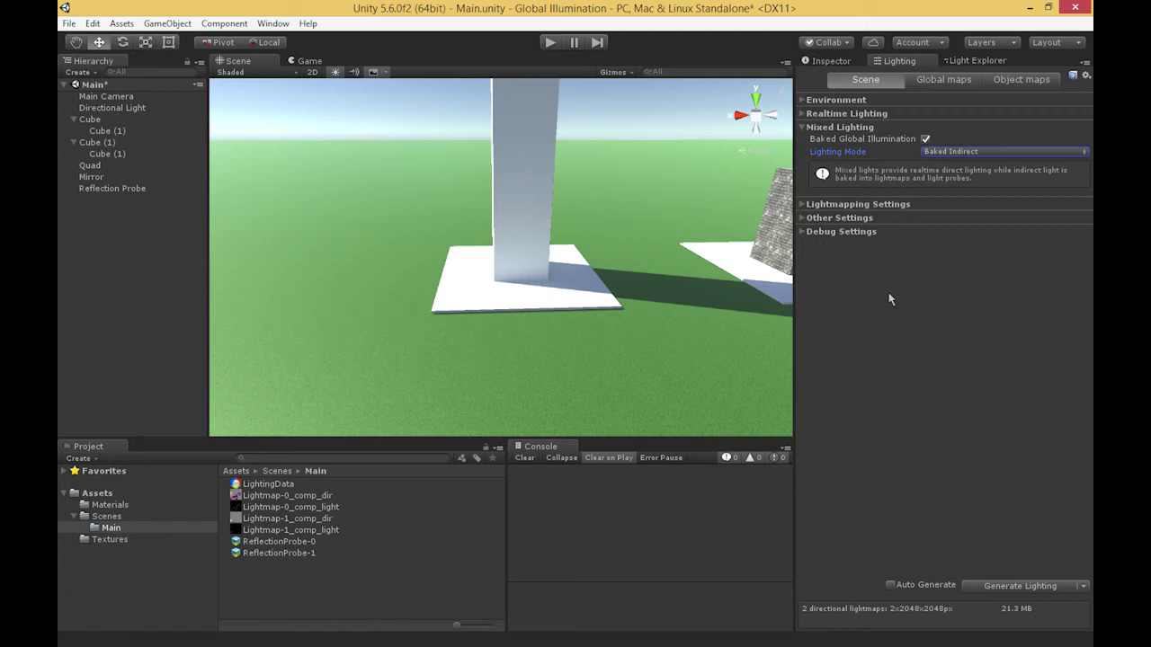
click(803, 126)
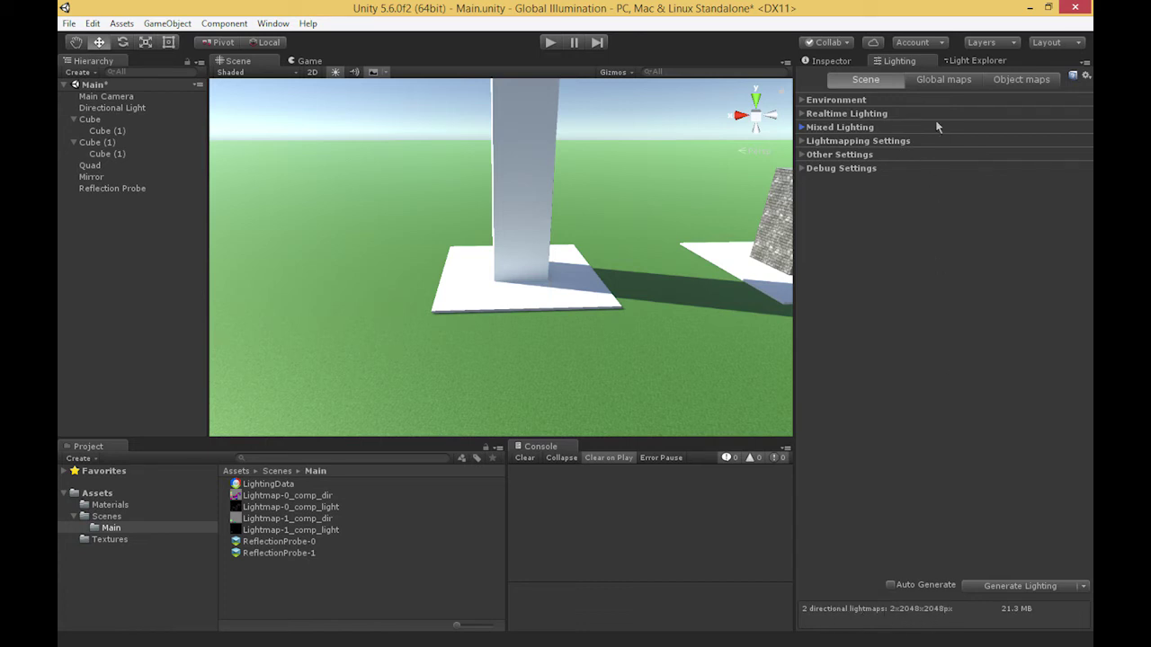
View the global lightmaps in an enlarged preview, and show the Baked Direction object map for the tower cube
click(942, 83)
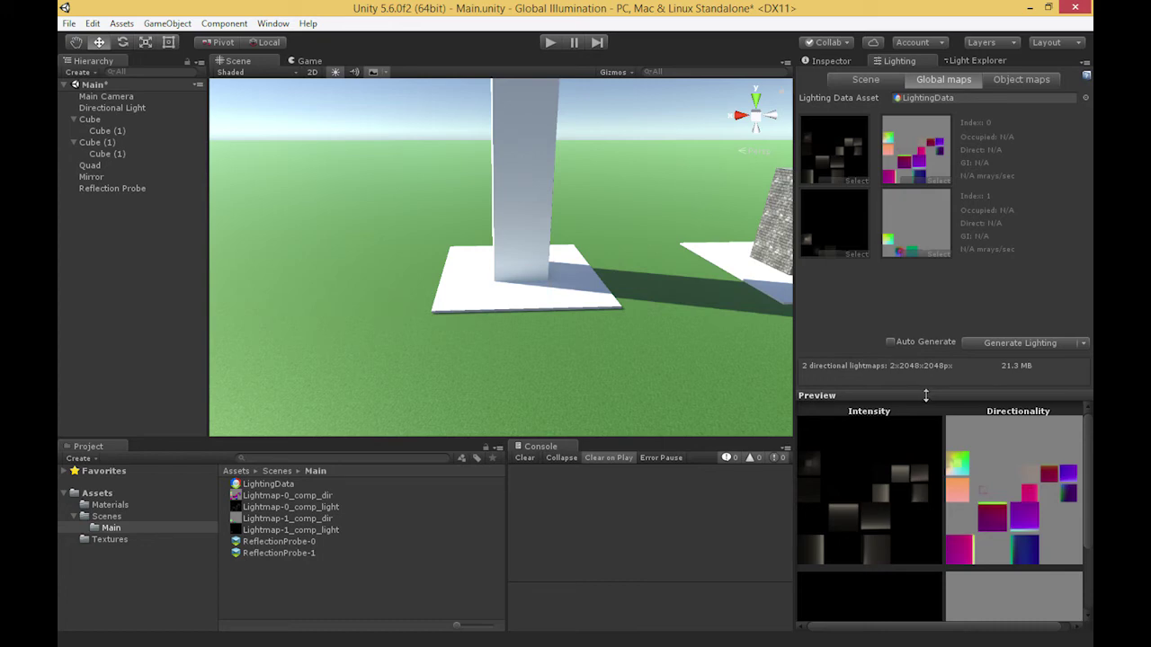
drag(954, 395, 948, 313)
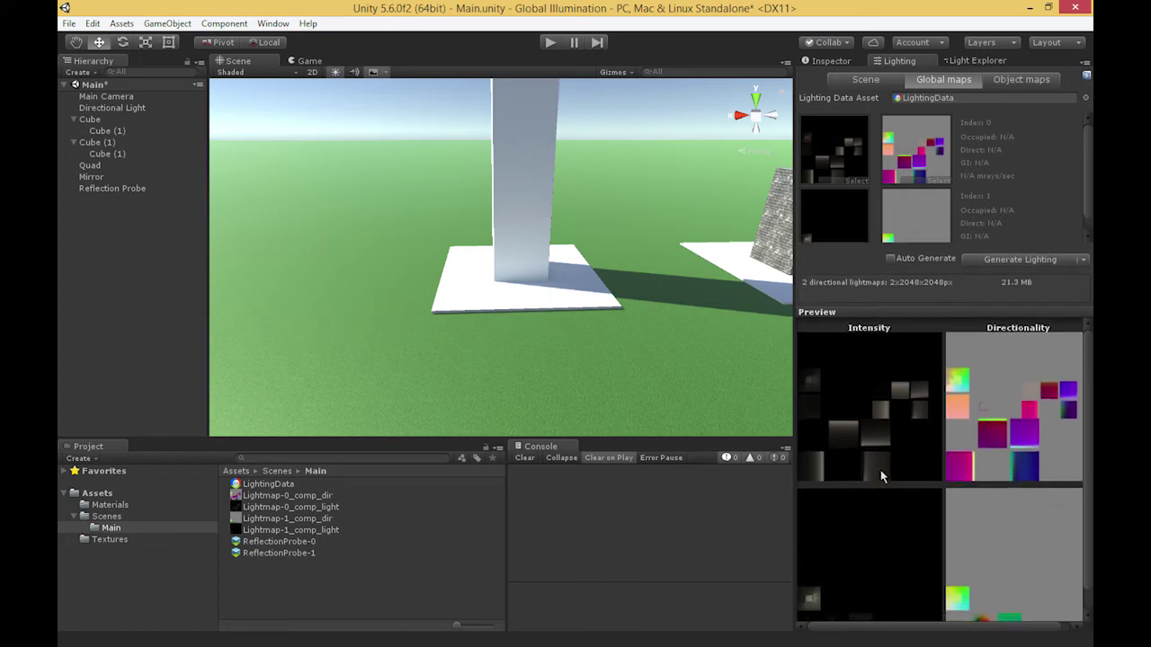
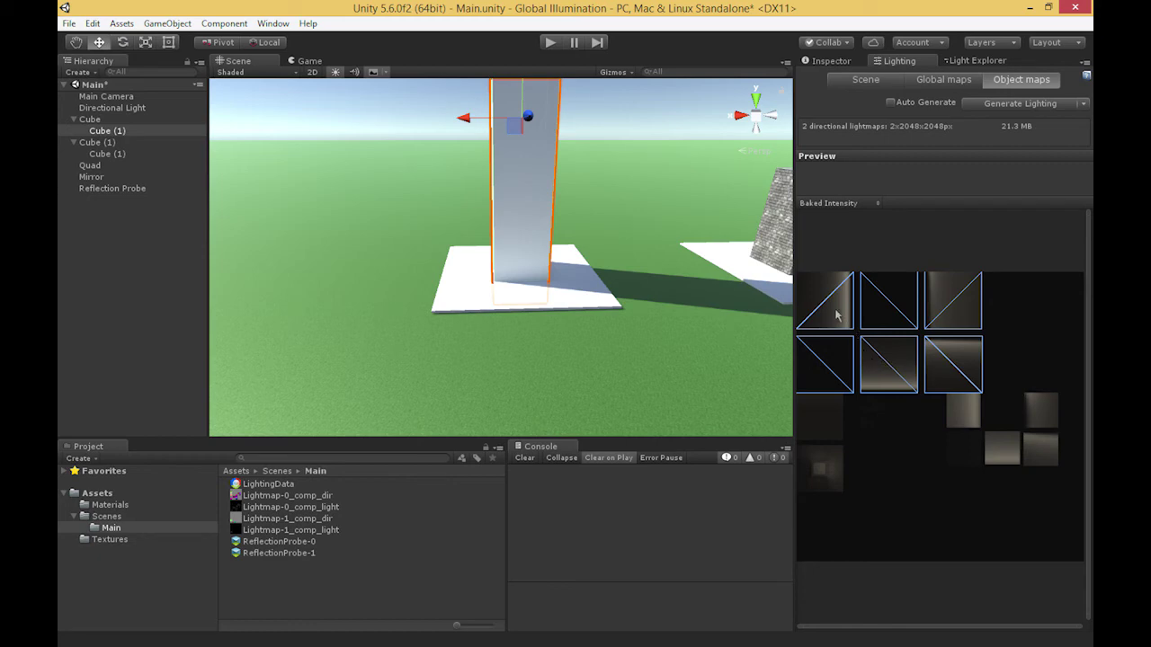
click(835, 205)
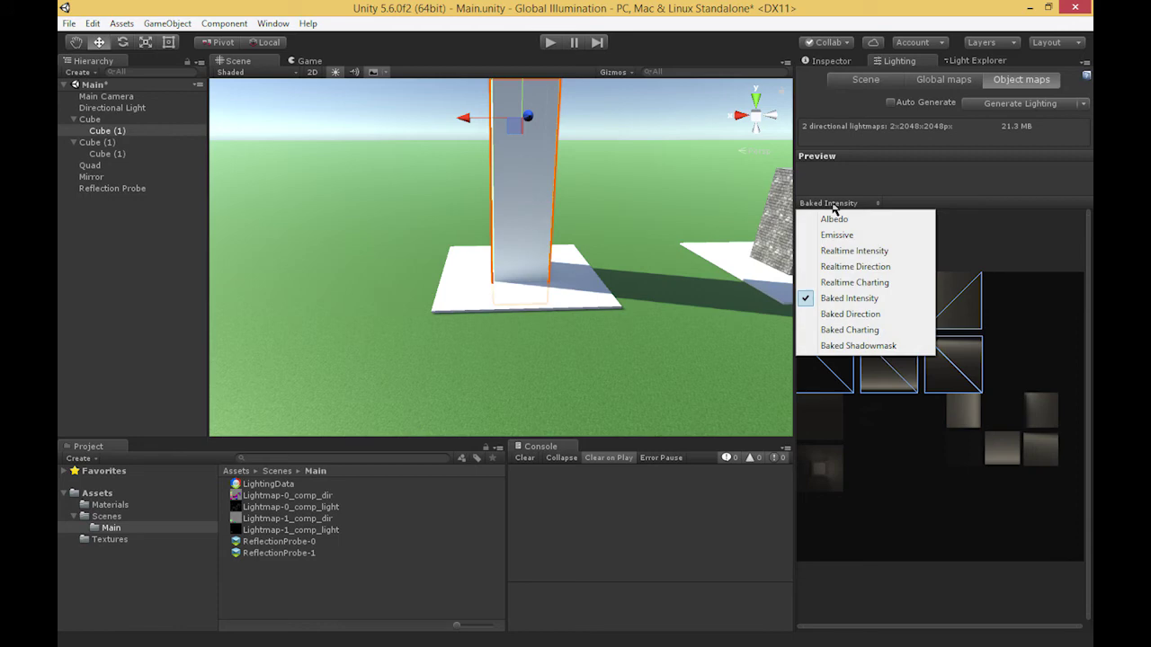
click(849, 314)
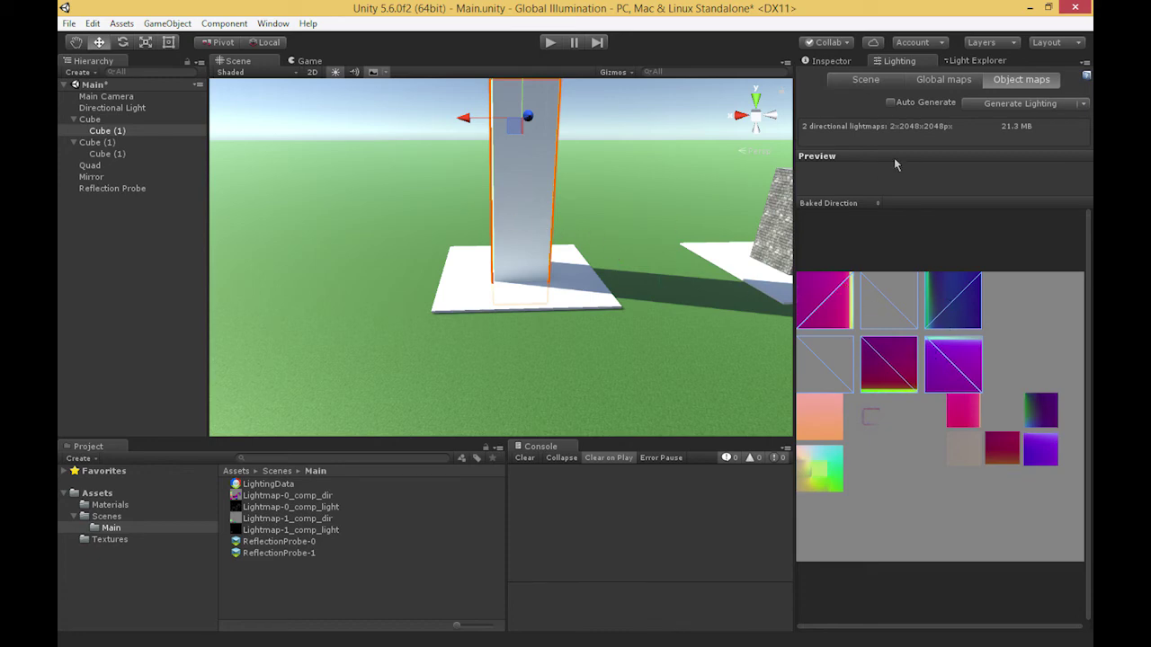
View the tower cube's Baked Shadowmask object map, followed by its Realtime Intensity map
click(830, 202)
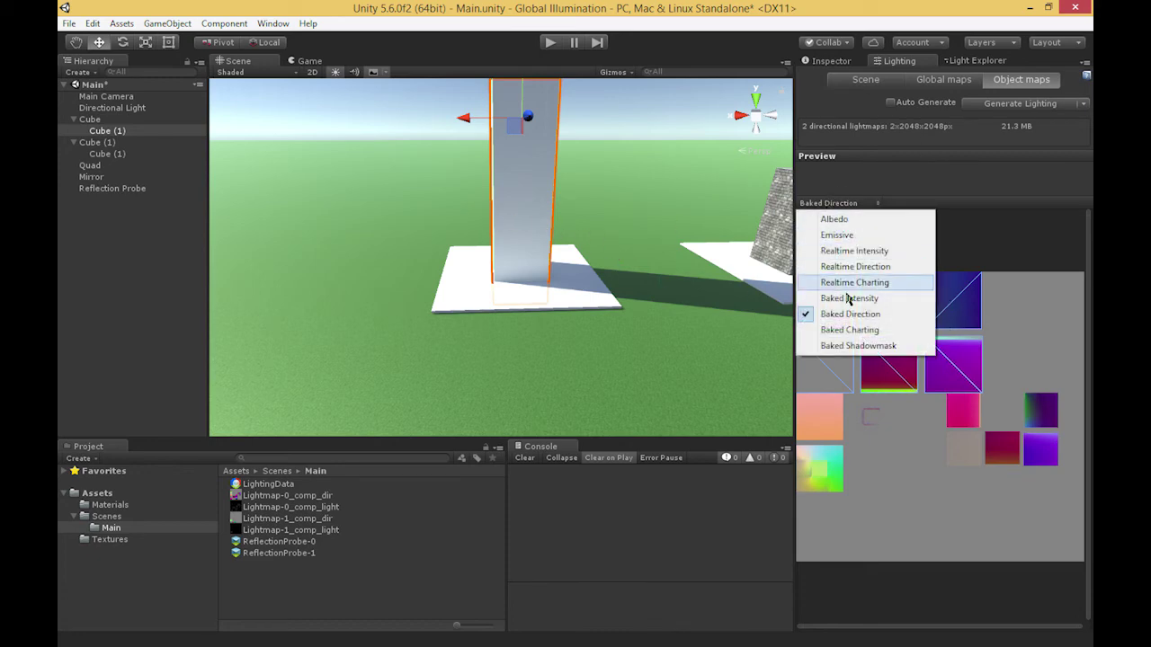
click(852, 347)
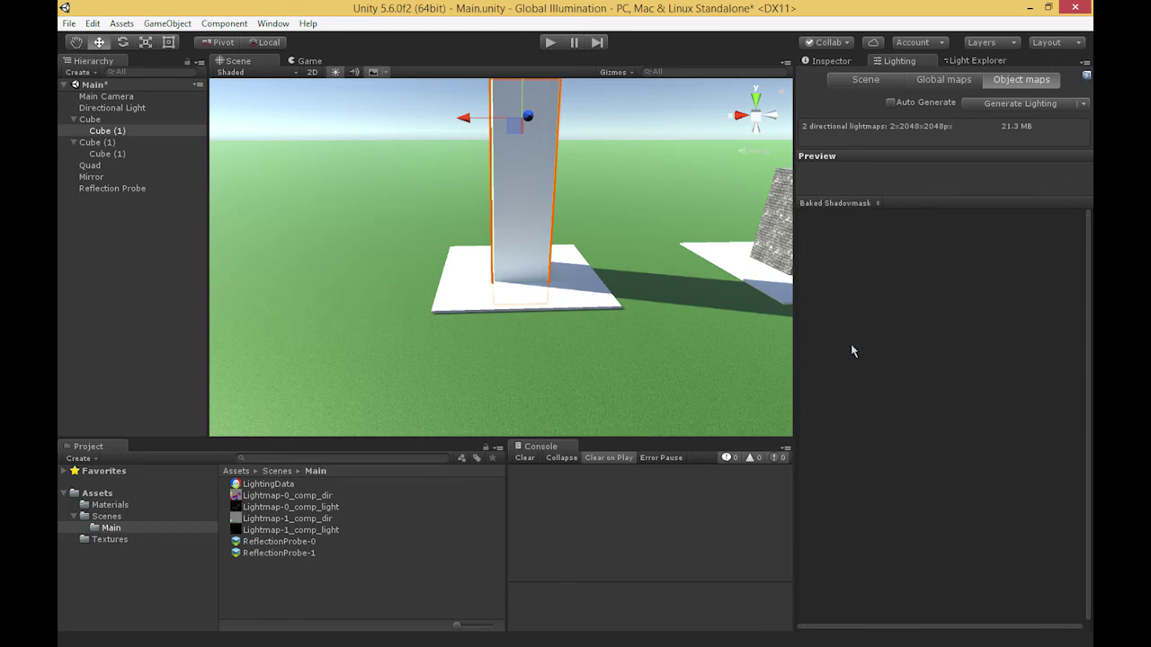
click(850, 205)
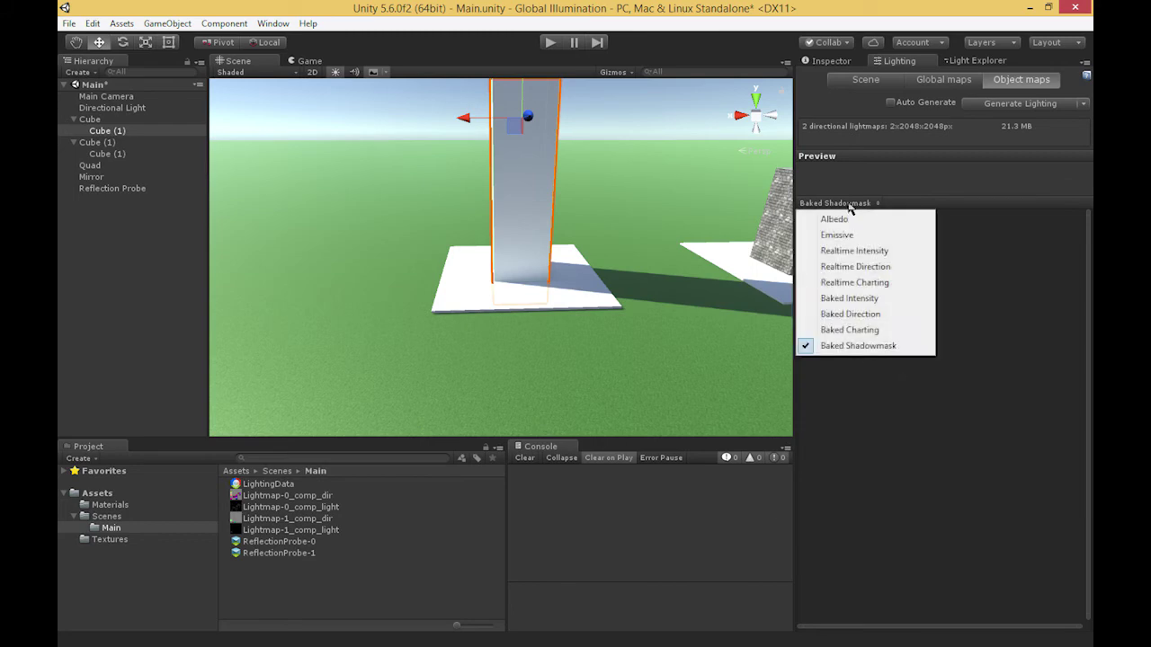
click(853, 252)
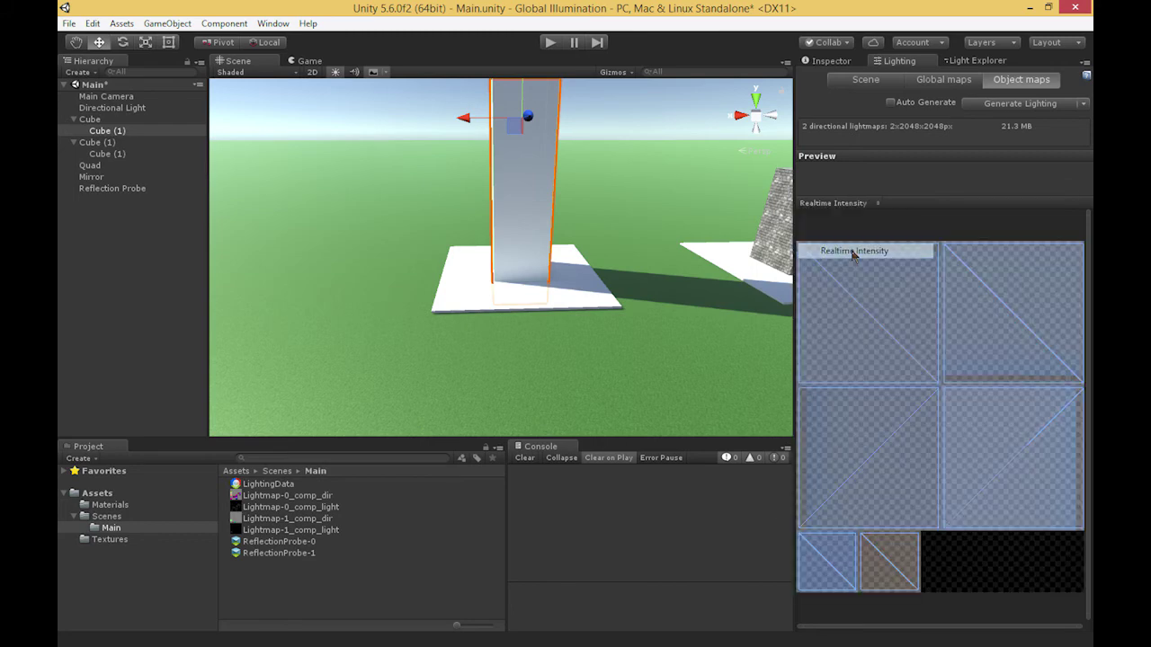
click(850, 205)
click(852, 185)
Compare the Realtime Intensity object maps of the base Cube, the second base Cube (1), and that base's child cube
click(95, 120)
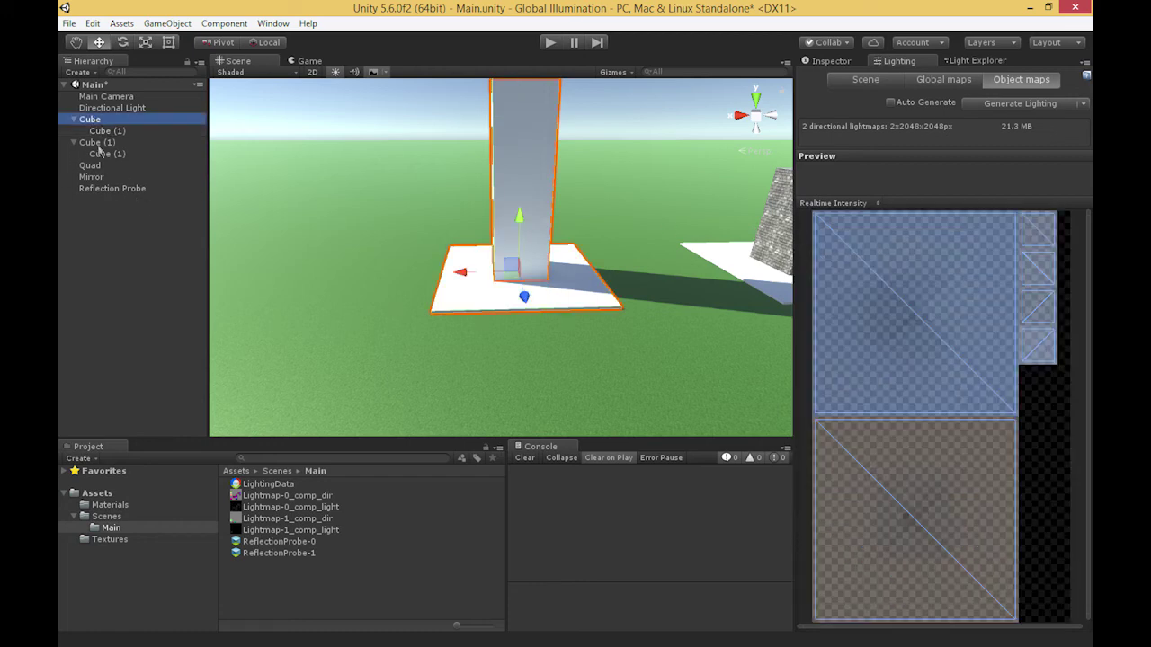
click(101, 144)
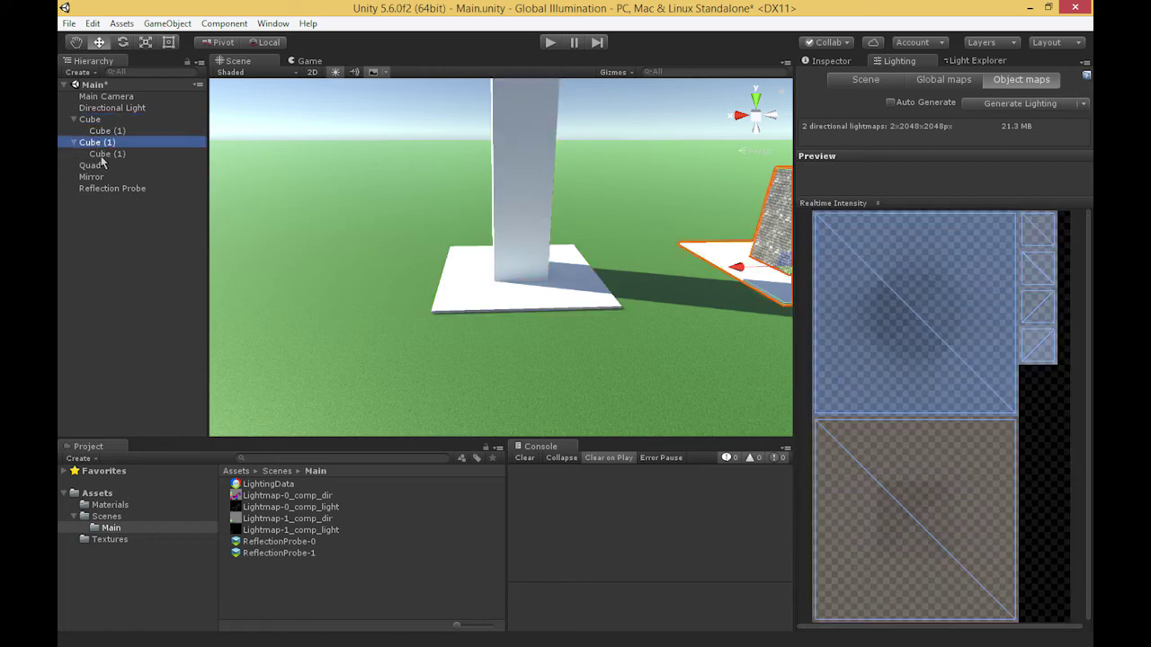
click(105, 157)
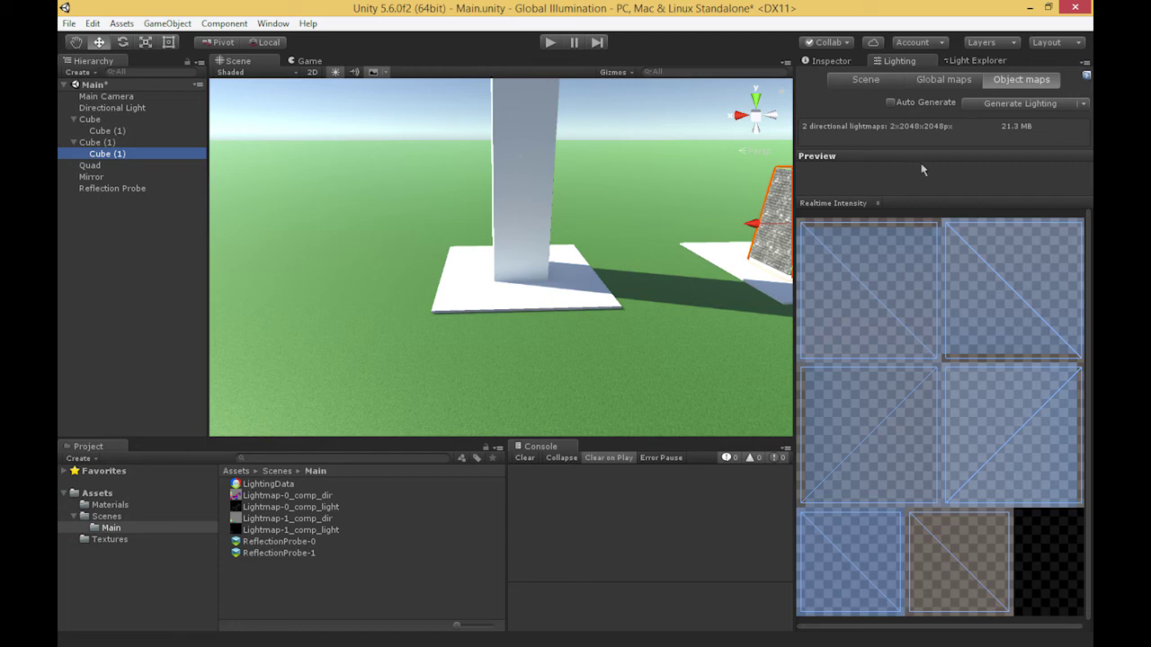
Enable Auto Generate in the Scene lighting settings and shift the tower cube slightly along its X axis
click(865, 80)
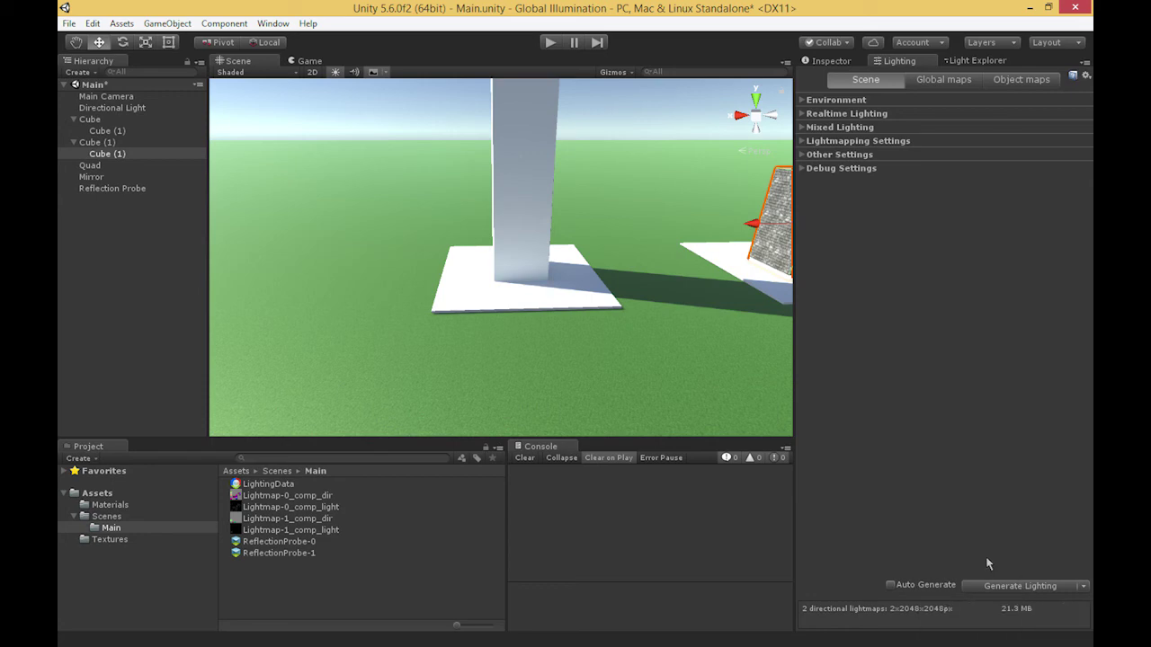
click(890, 586)
click(516, 226)
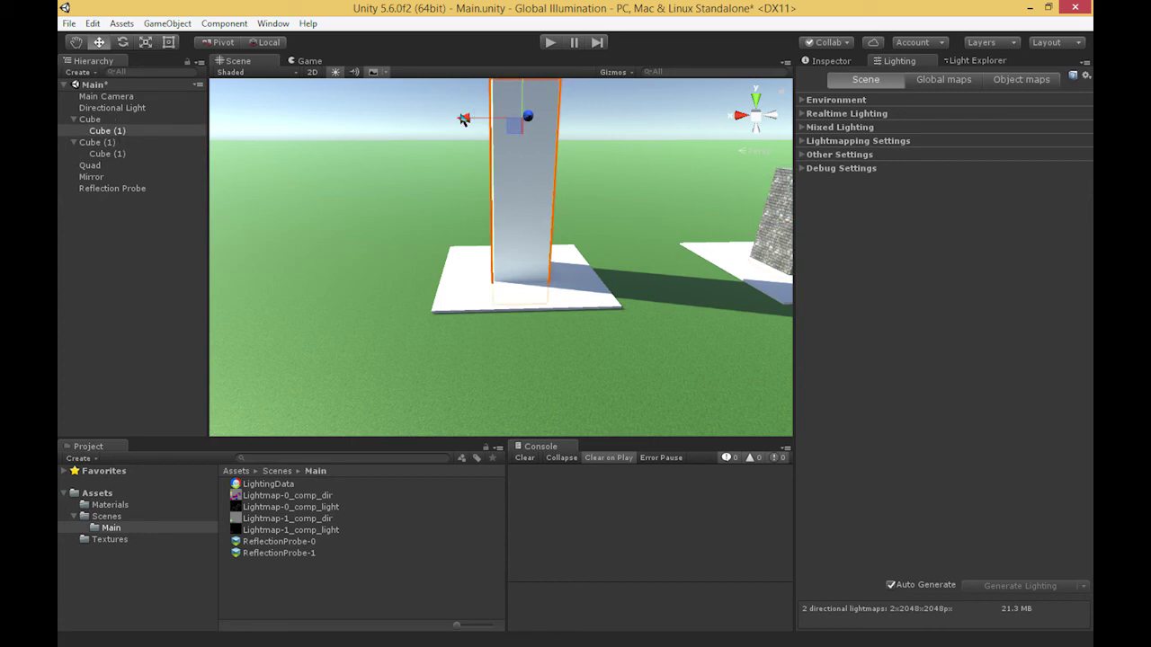
drag(460, 123, 448, 121)
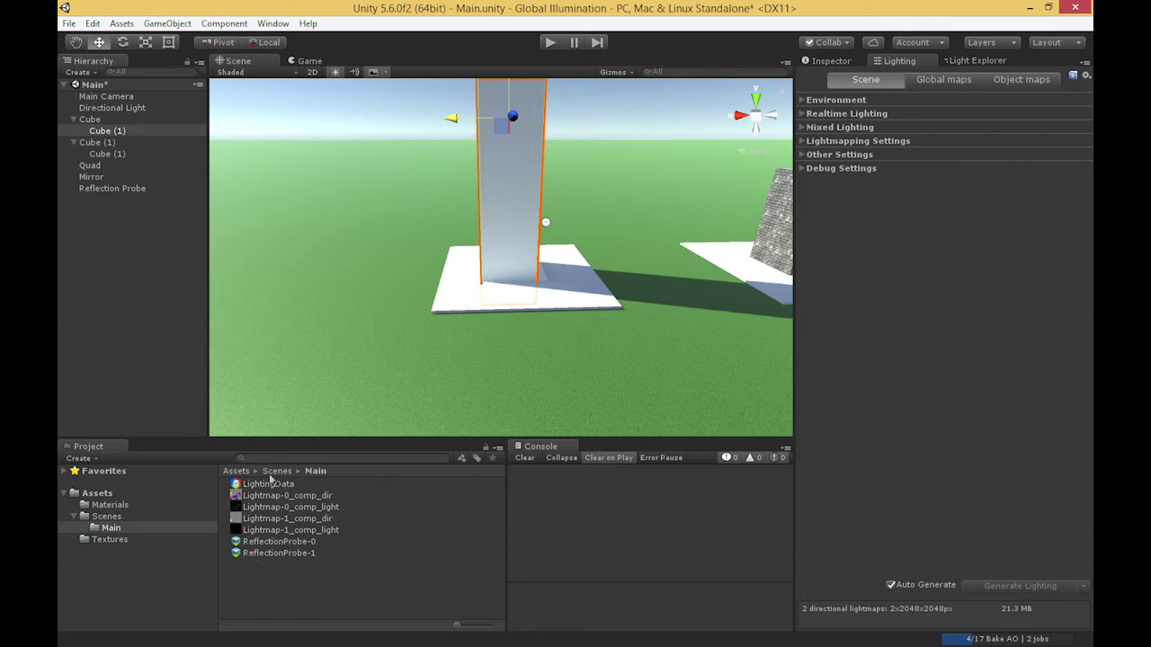
Turn off Auto Generate in favour of manual Generate Lighting, and select the Lightmap-0_comp_dir asset
click(891, 586)
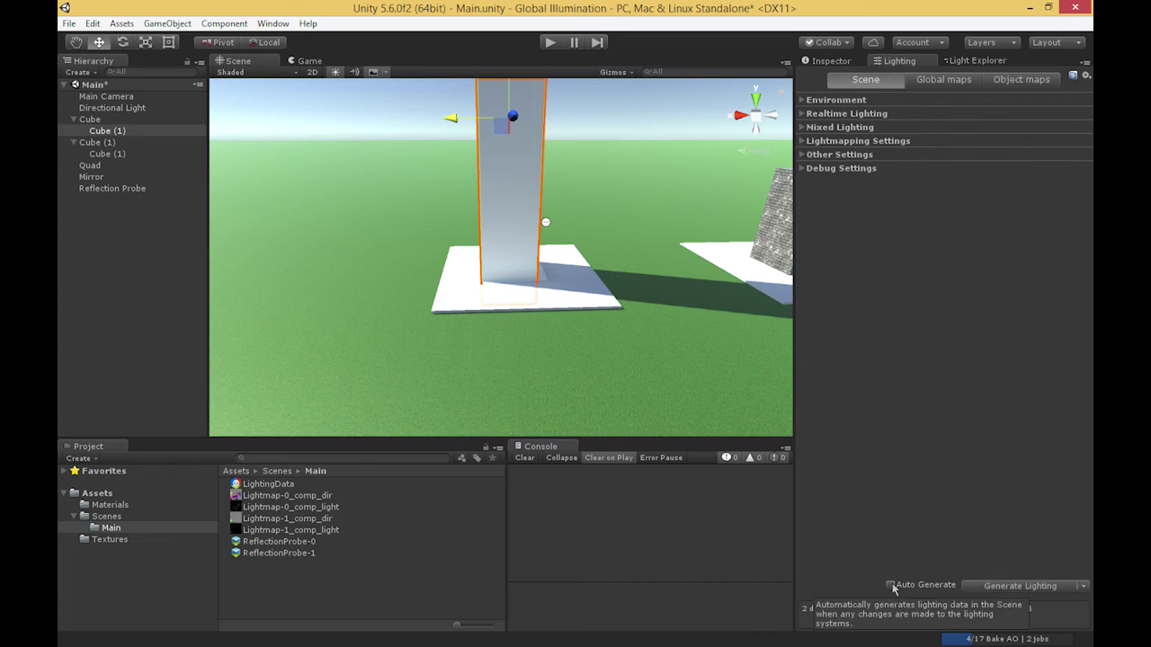
click(1023, 585)
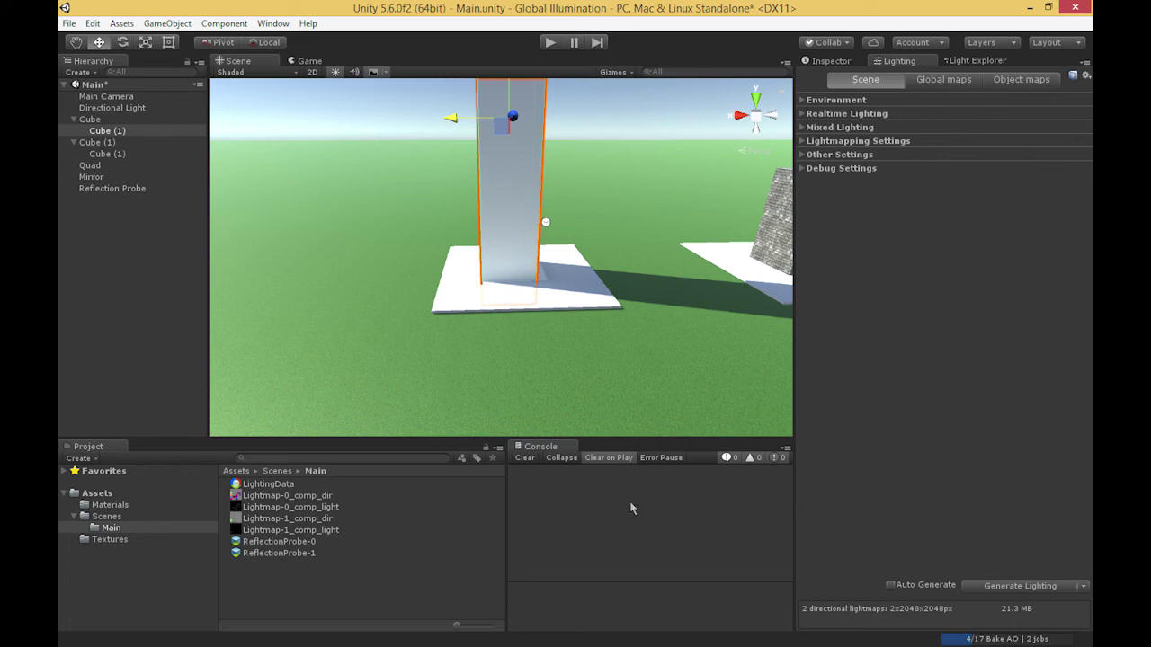
click(248, 506)
click(257, 495)
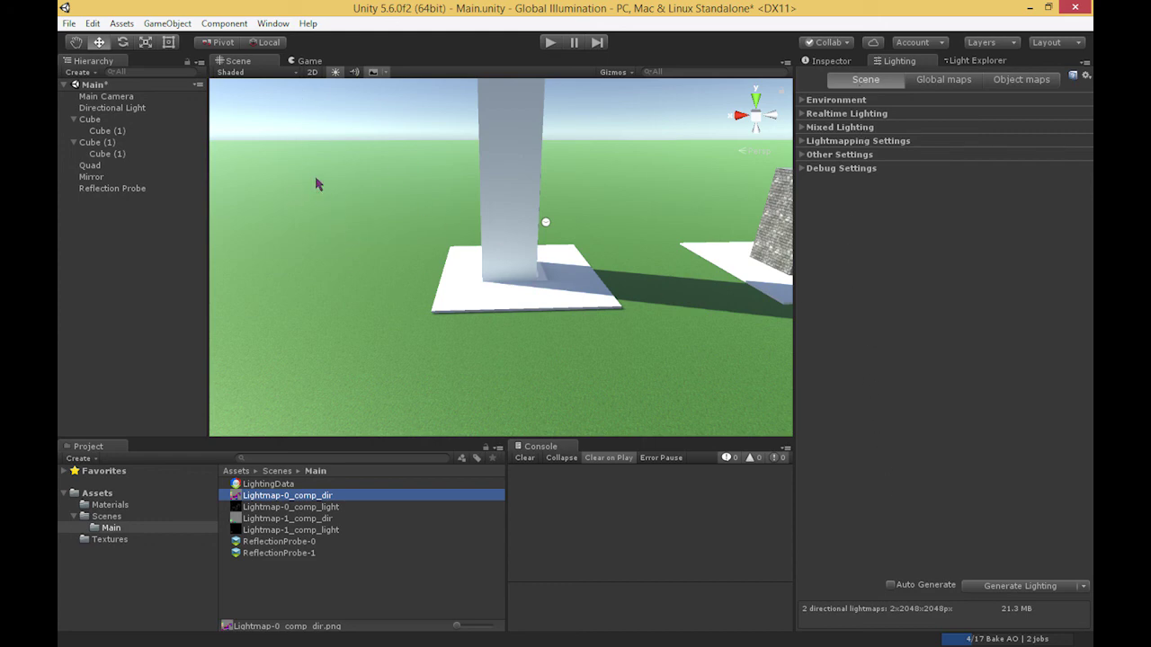
Preview the scene in Wireframe draw mode and return it to Shaded
click(293, 74)
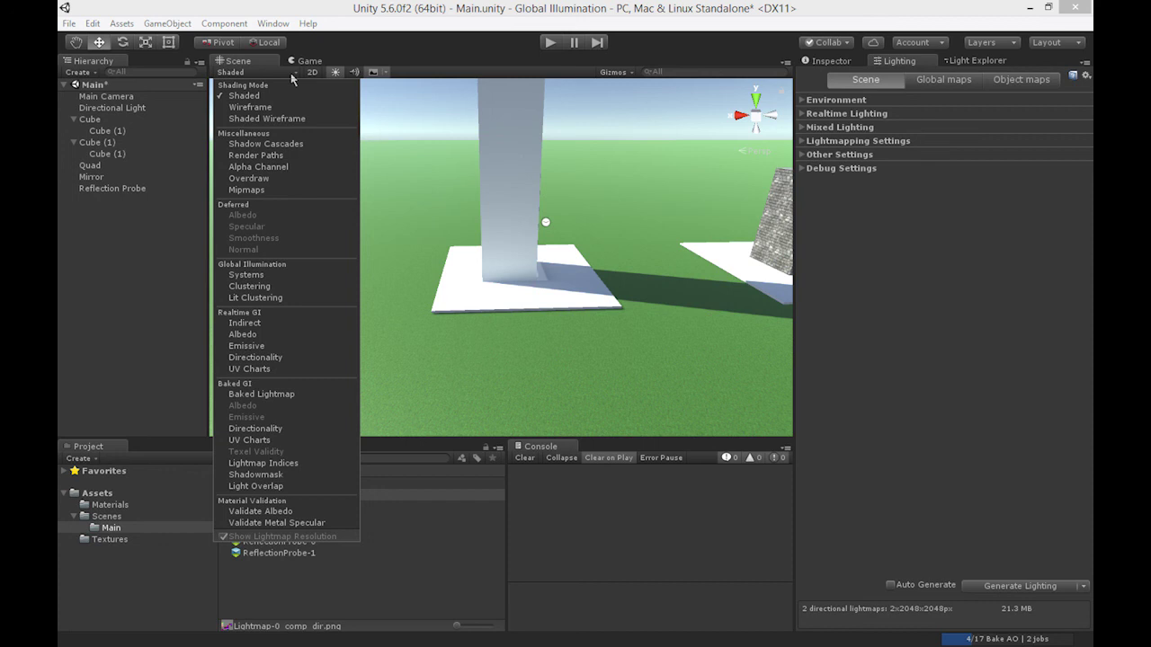
click(250, 107)
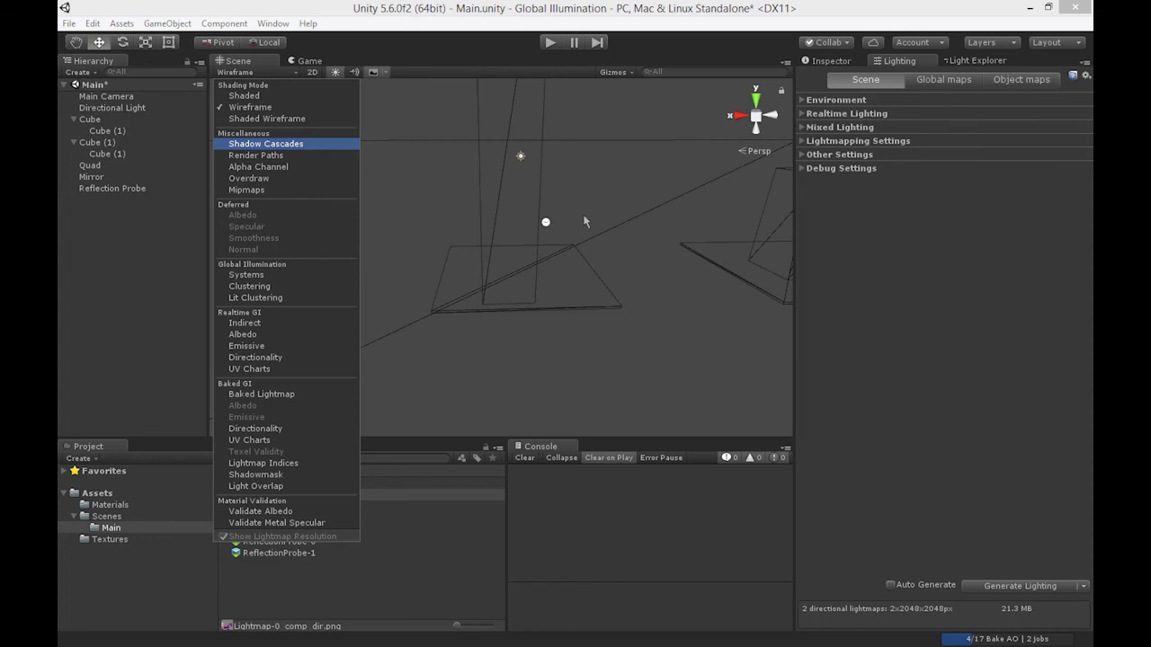
click(244, 95)
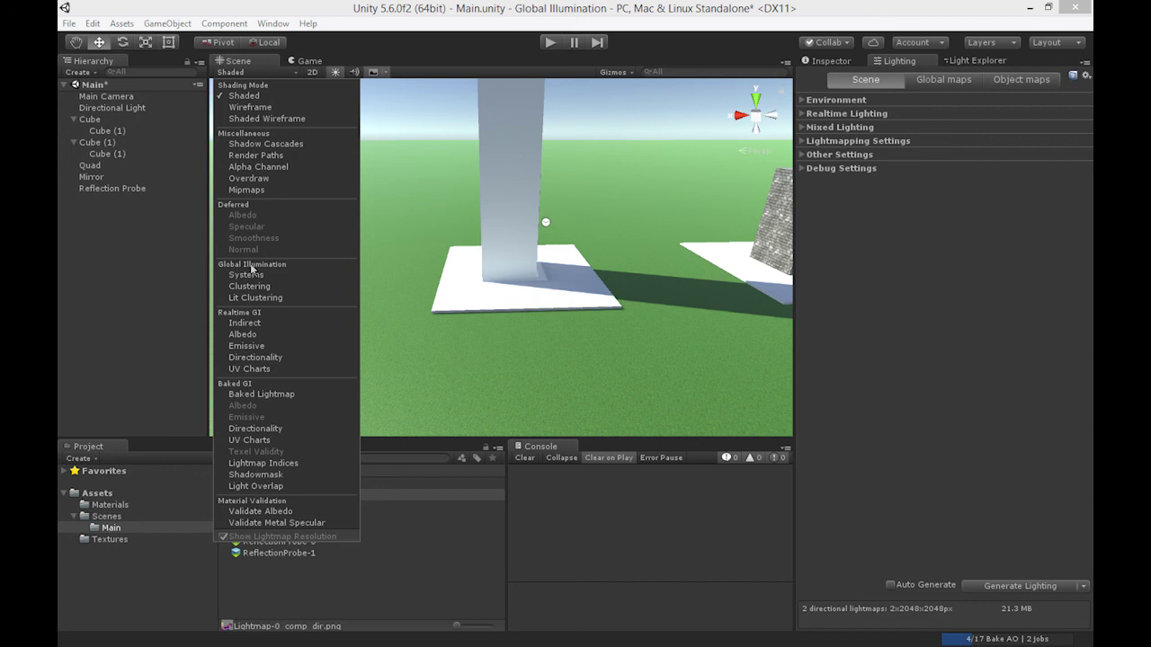
View the scene in Baked Lightmap draw mode and show the tower cube's Baked Intensity object map for comparison
click(271, 399)
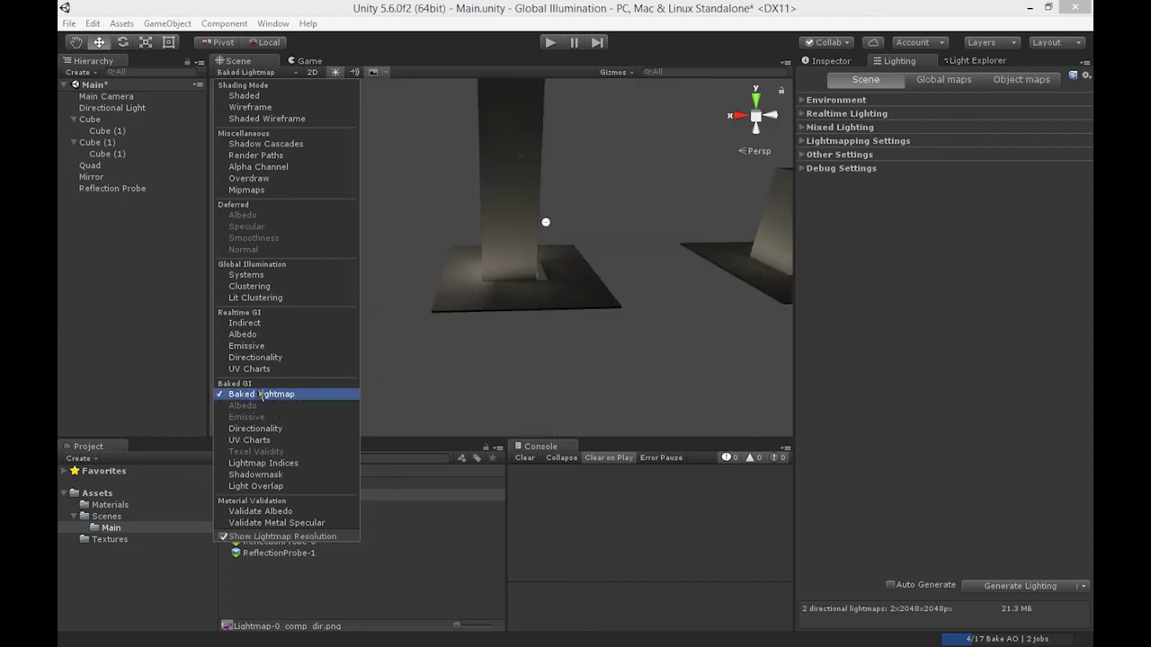
mouse_move(496, 265)
alt+mouse_down()
mouse_move(557, 282)
mouse_move(476, 268)
mouse_move(456, 281)
alt+mouse_up()
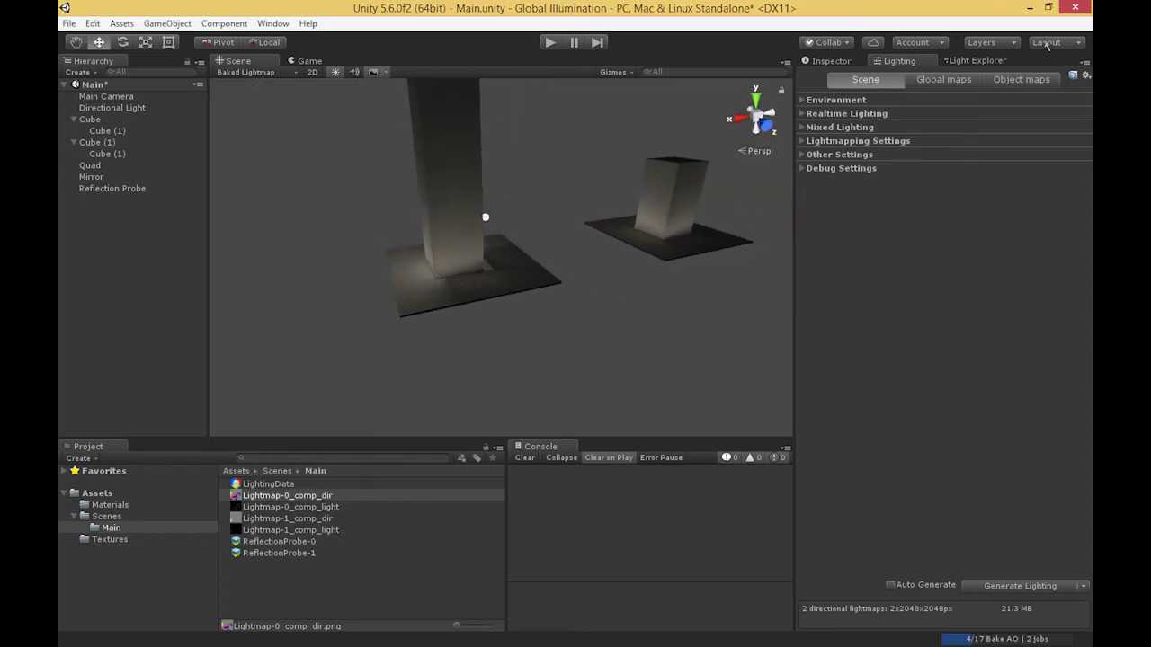
click(1023, 83)
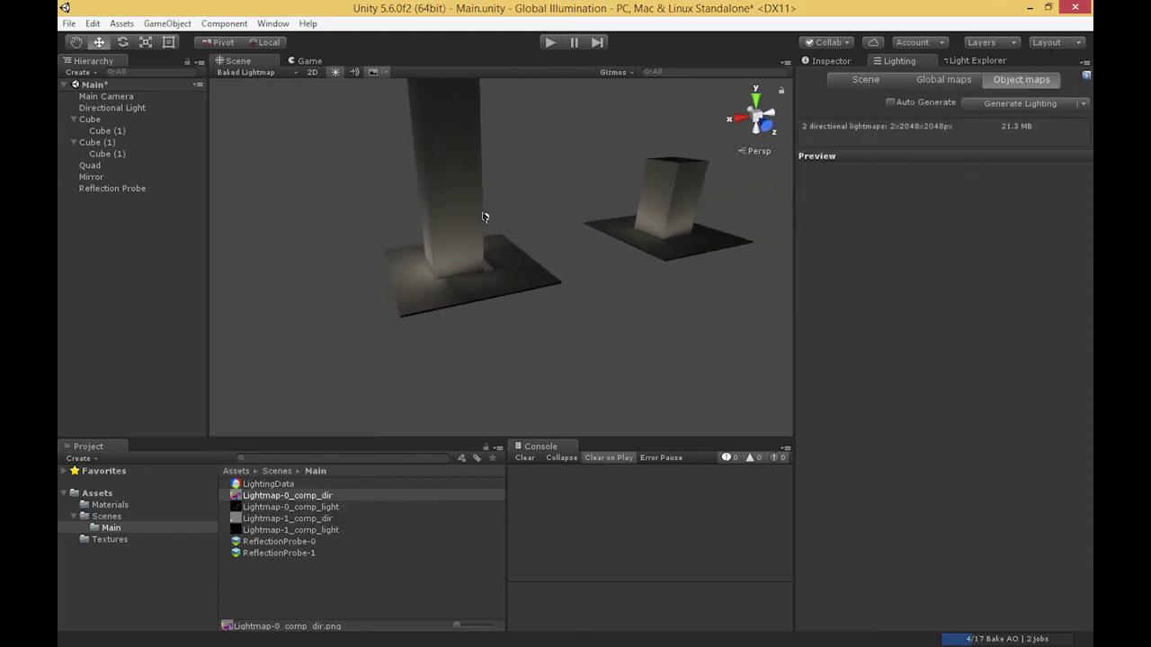
click(454, 234)
click(845, 202)
click(850, 302)
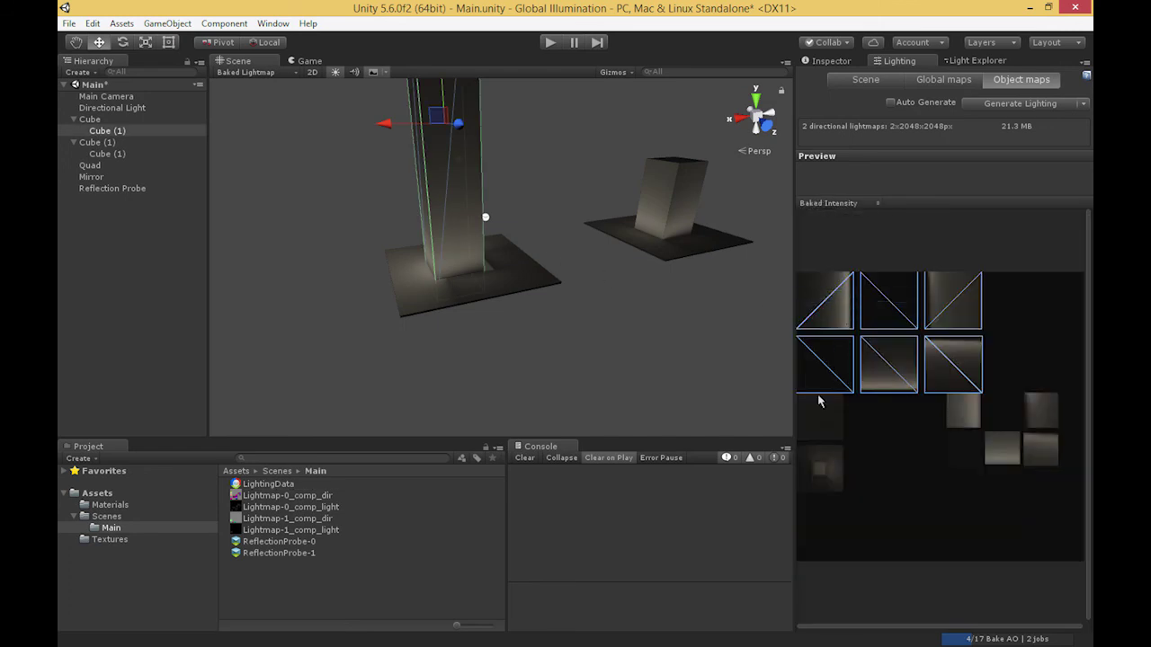
Switch the scene to the Baked GI UV Charts draw mode and examine the surfaces around the tower's base
click(248, 72)
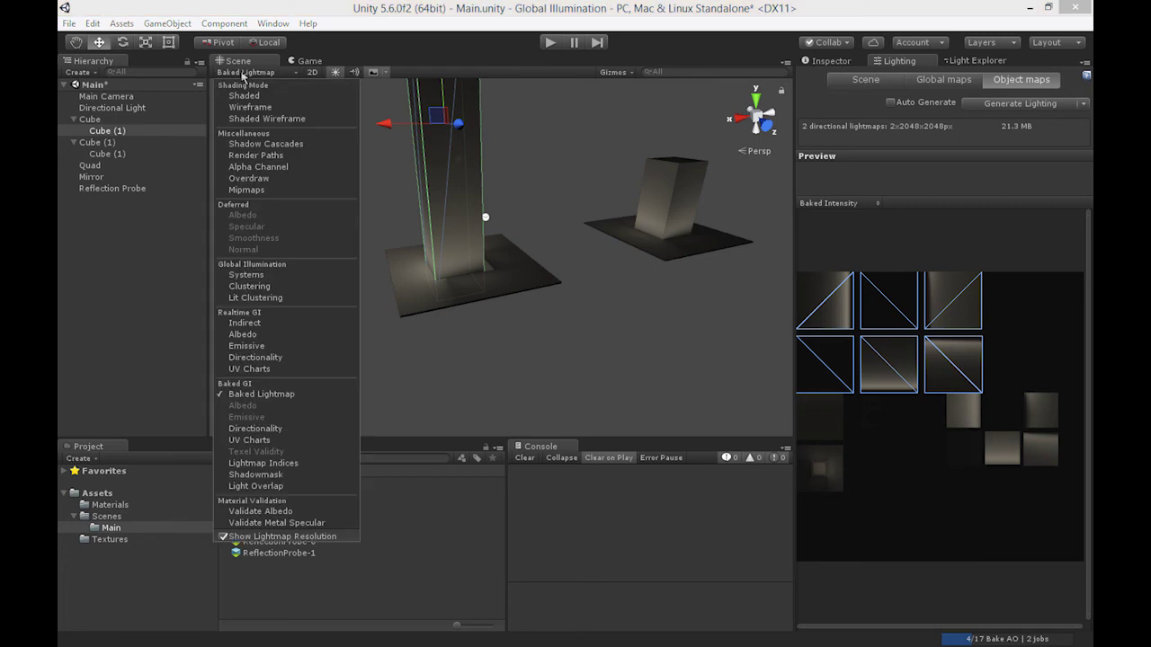
click(263, 442)
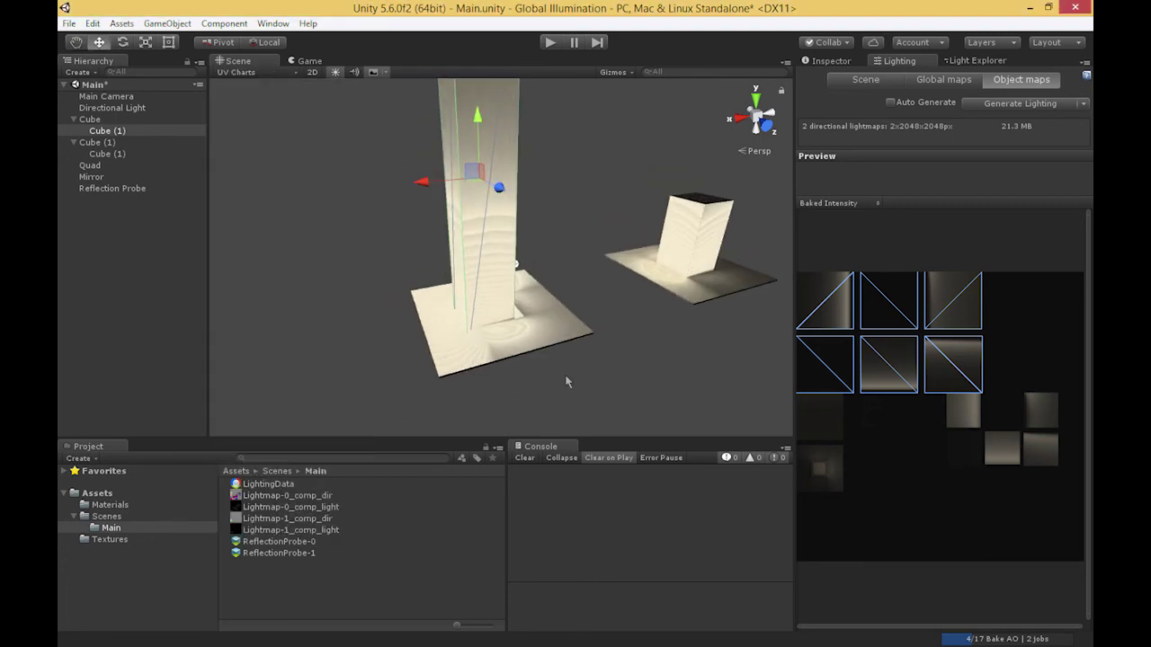
click(508, 340)
scroll(501, 334, up, 3)
scroll(501, 334, down, 4)
mouse_move(599, 350)
alt+mouse_down()
mouse_move(580, 355)
mouse_move(620, 347)
mouse_move(589, 357)
alt+mouse_up()
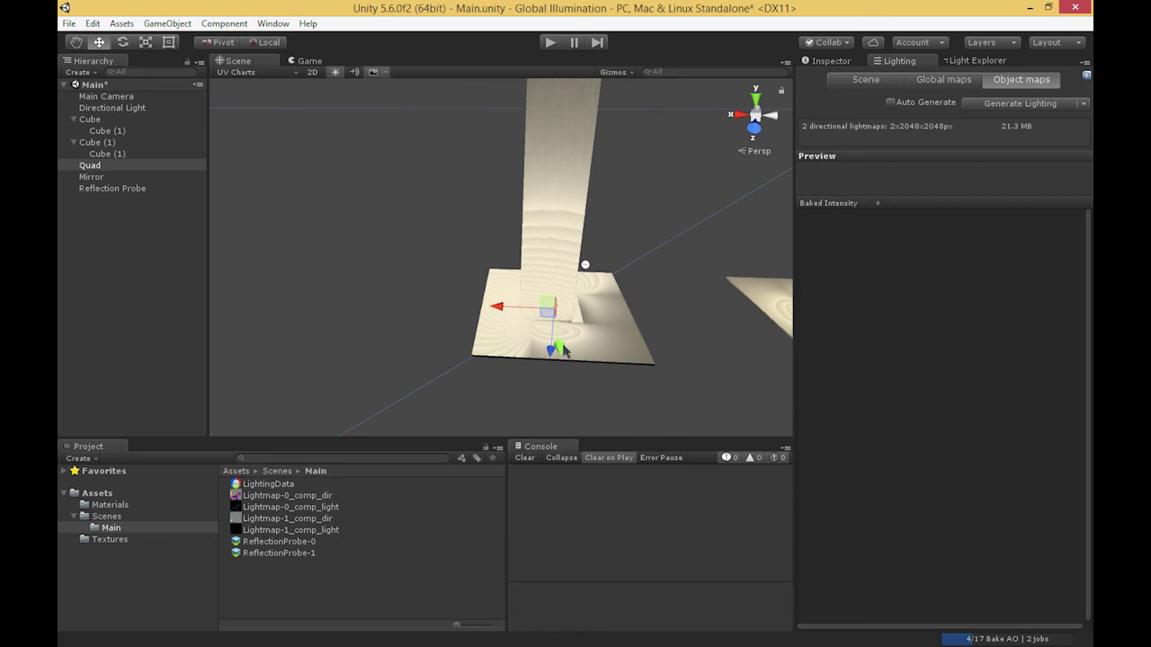
Preview the Baked GI Shadowmask draw mode, and leave the scene displayed in baked Directionality
click(258, 73)
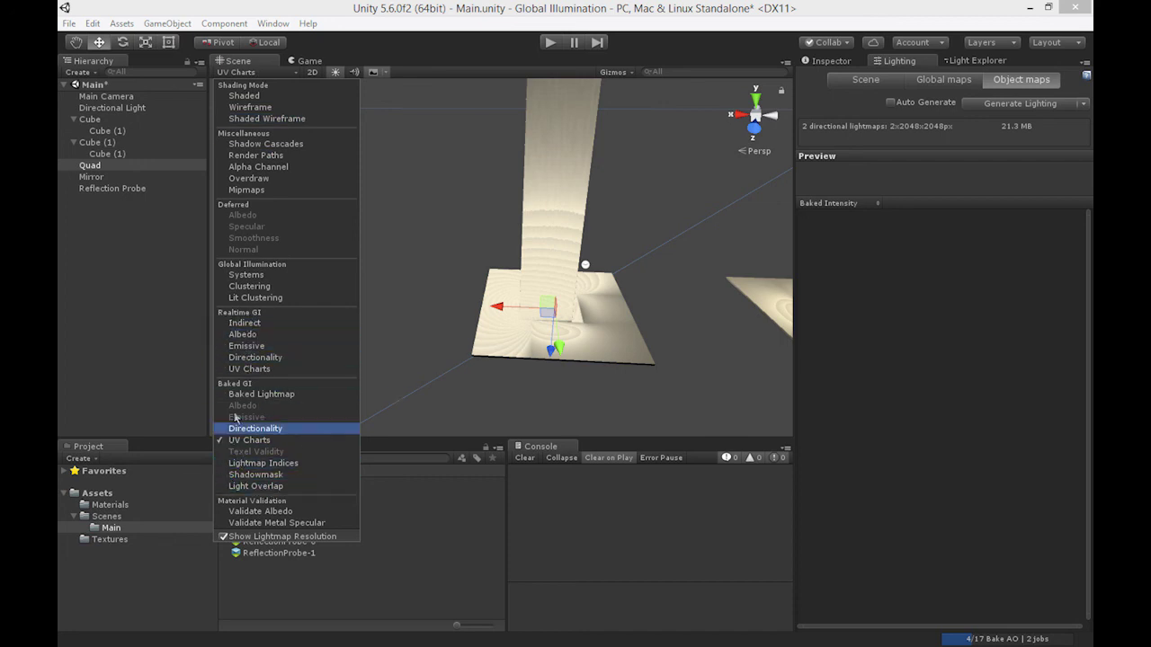
click(255, 474)
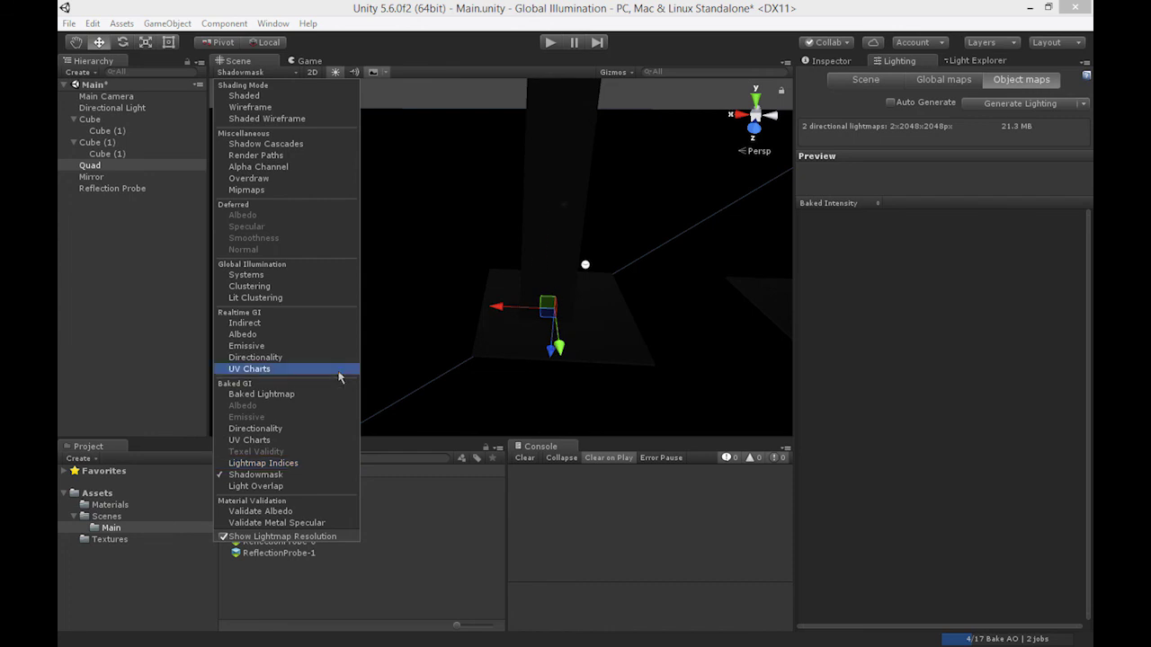
click(246, 430)
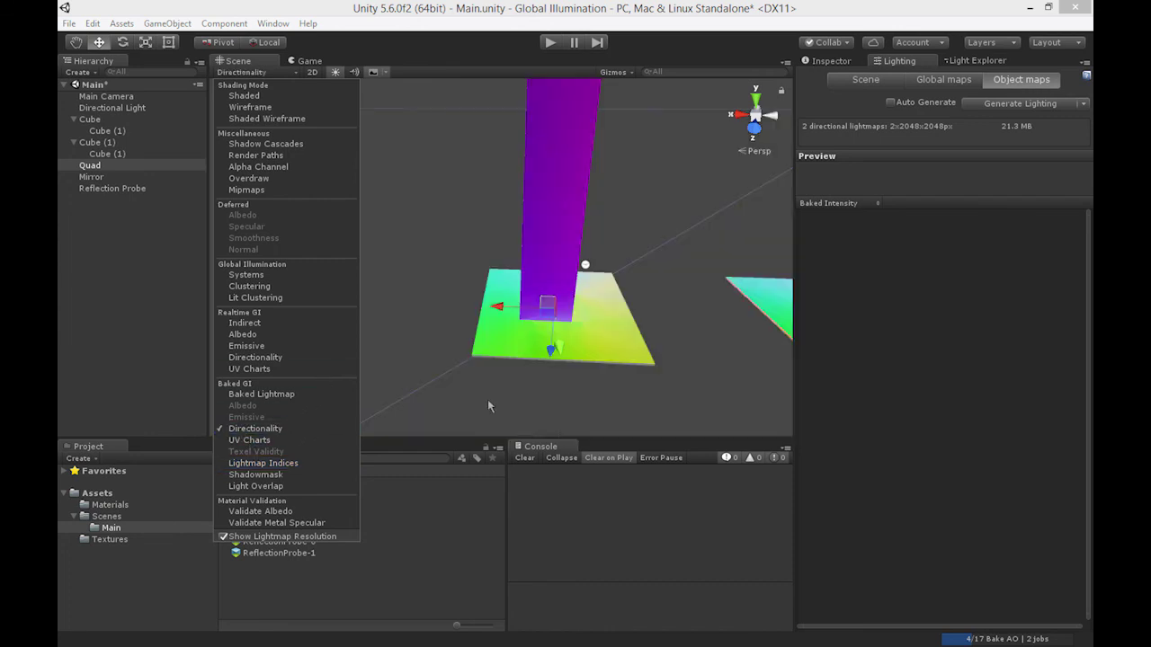
click(551, 395)
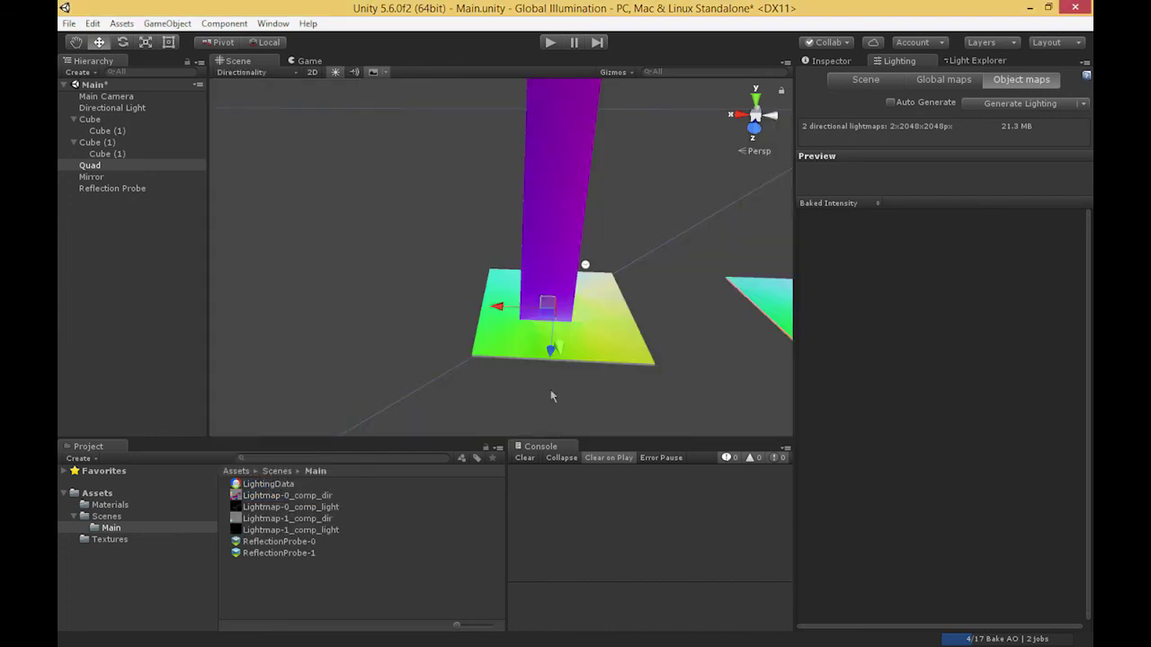